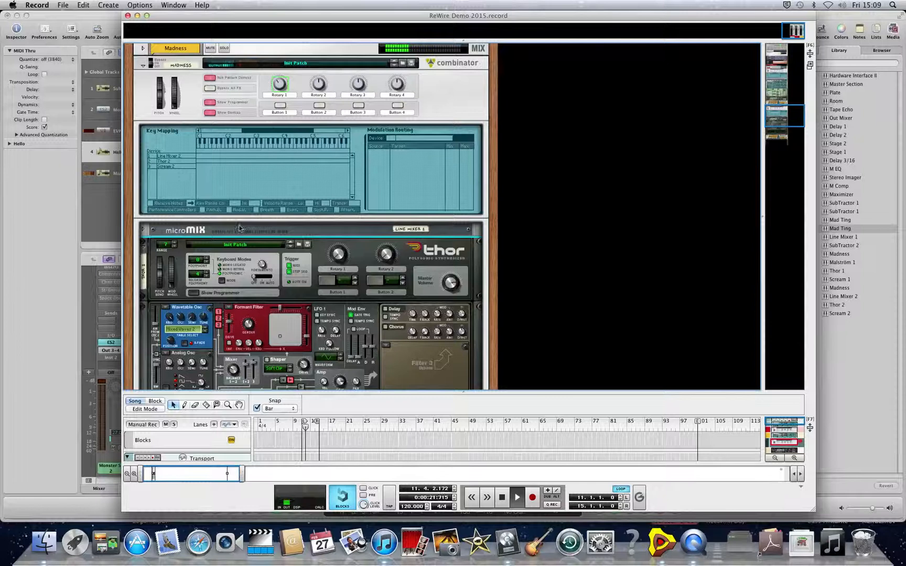
# Step: Adjust the Formant Filter's X/Y position on the Thor synth in the Madness combinator and stop playback
pyautogui.scroll(-5, 222, 302)
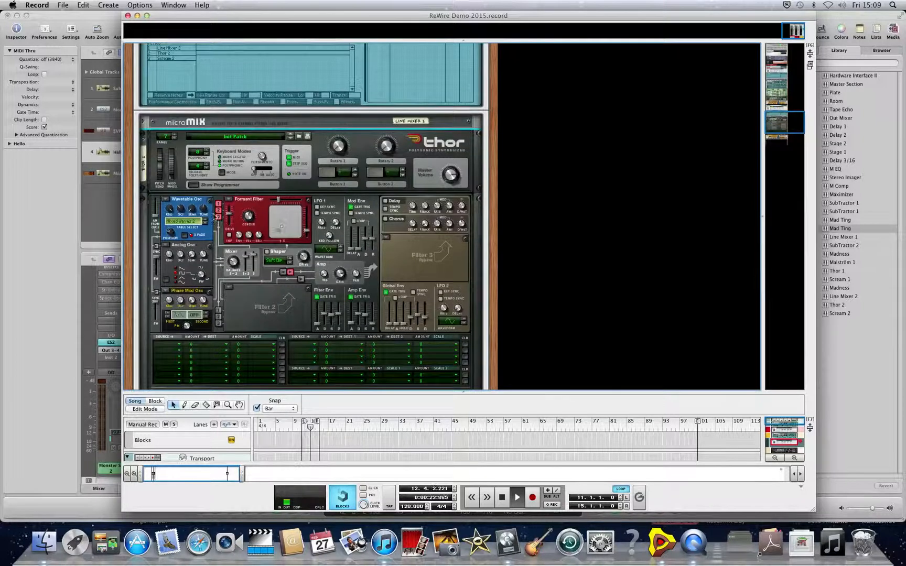
pyautogui.moveTo(282, 227)
pyautogui.mouseDown()
pyautogui.moveTo(274, 236)
pyautogui.moveTo(283, 225)
pyautogui.mouseUp()
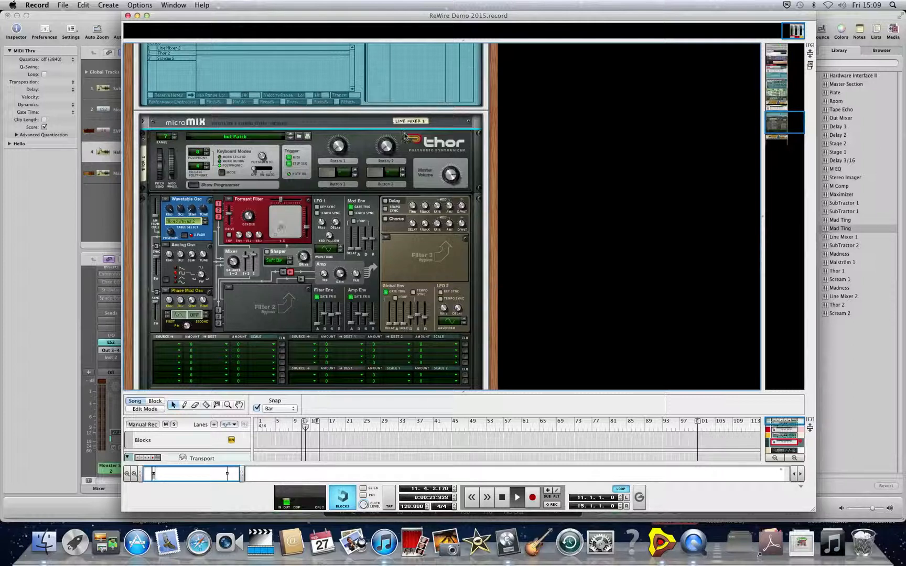
pyautogui.press('space')
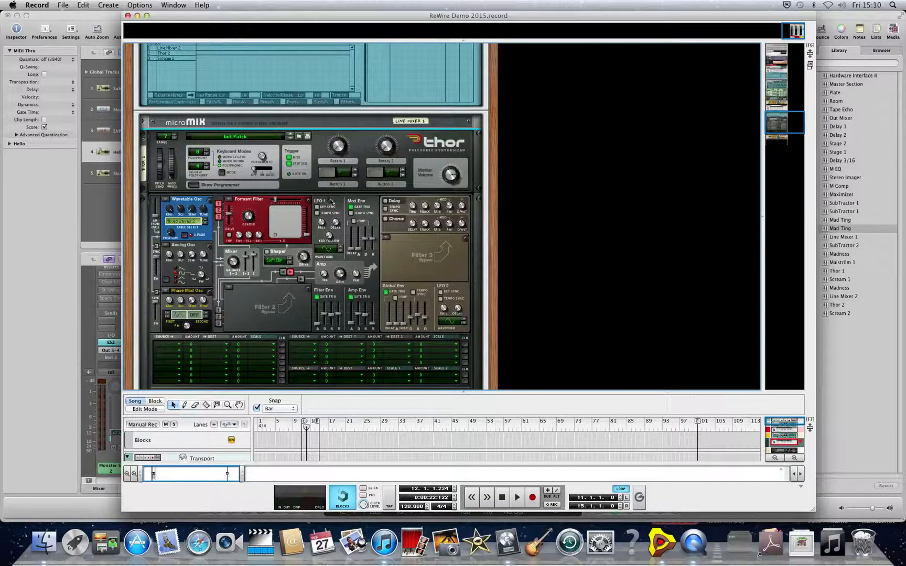
# Step: Switch to Logic Pro and audition the ReWire In channel by briefly soloing it during playback
pyautogui.click(51, 252)
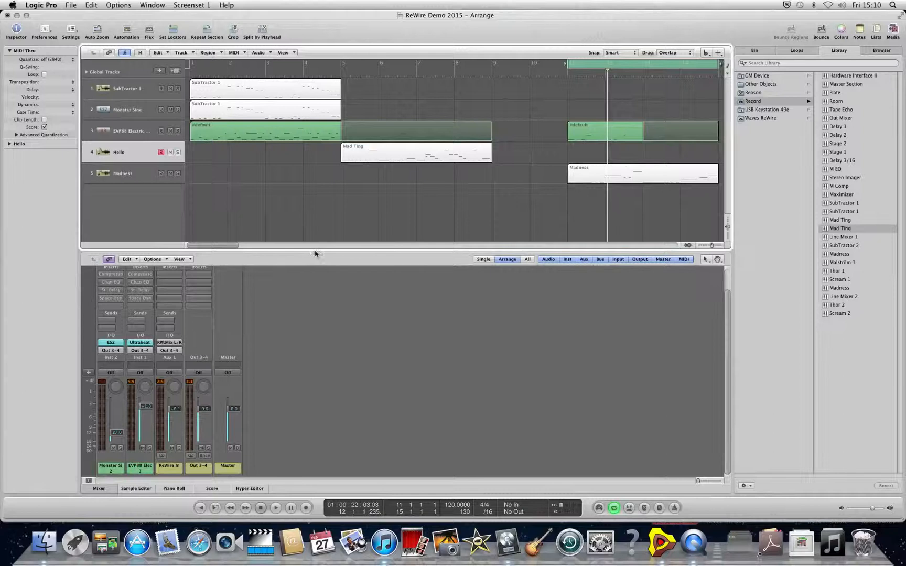
pyautogui.press('space')
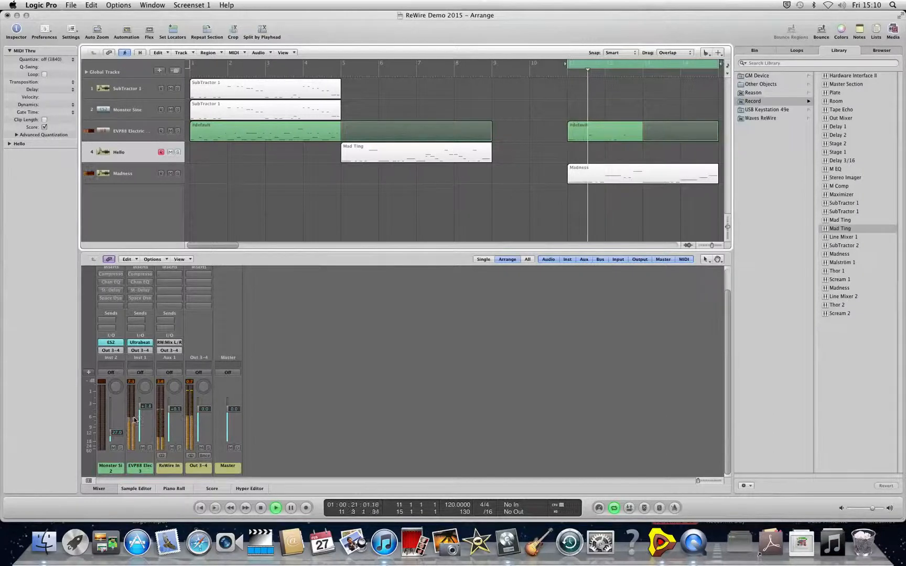
pyautogui.click(179, 449)
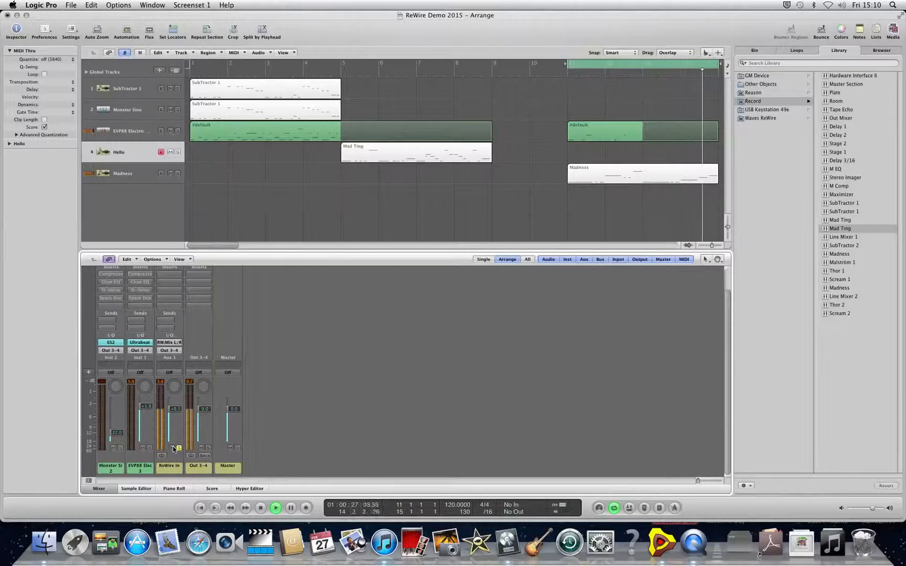
pyautogui.click(177, 449)
pyautogui.press('space')
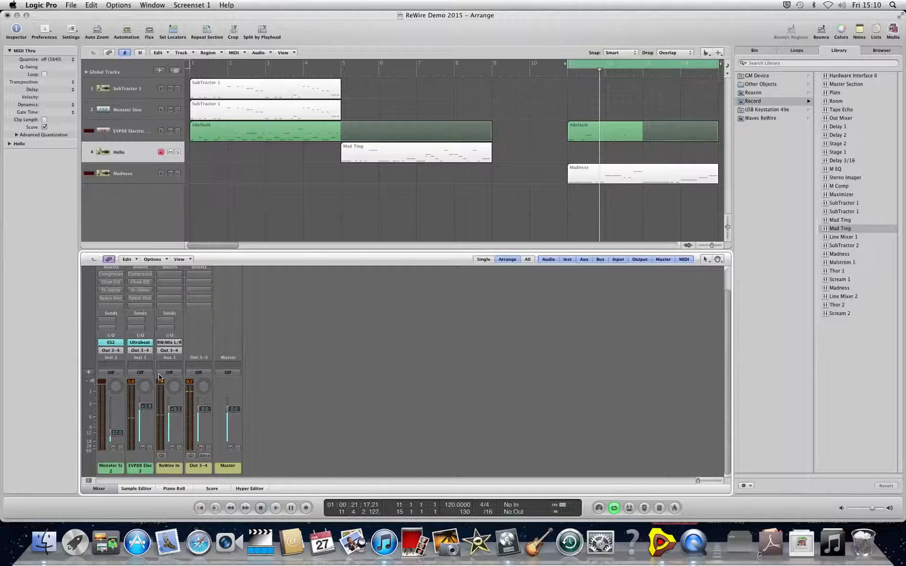
# Step: Examine the option for creating auxiliary channel strips and the Record input channels available to the ReWire In strip
pyautogui.click(152, 259)
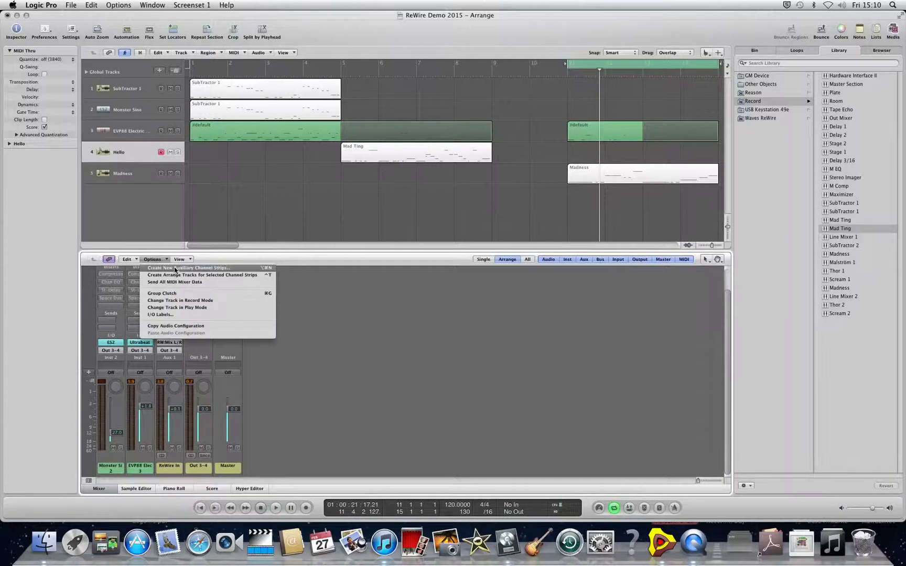
pyautogui.click(175, 269)
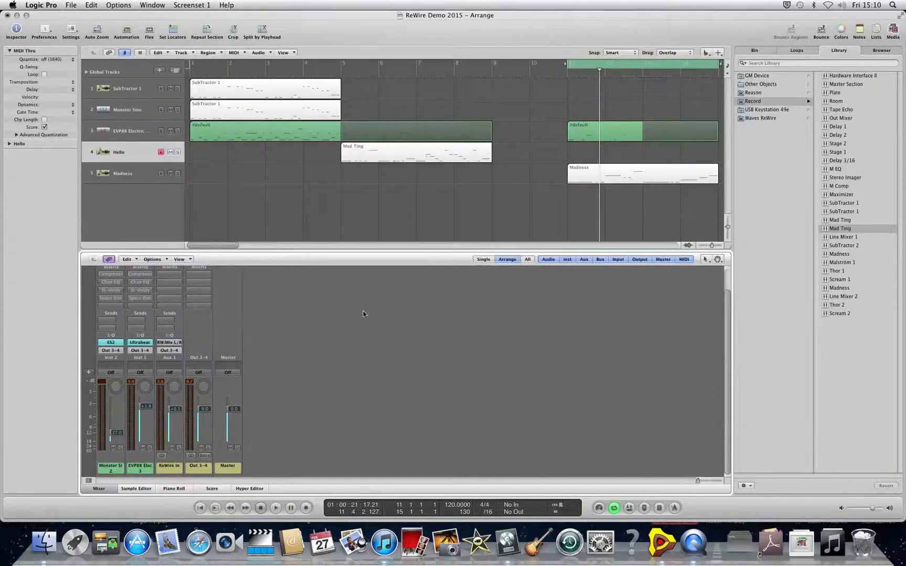
pyautogui.click(167, 342)
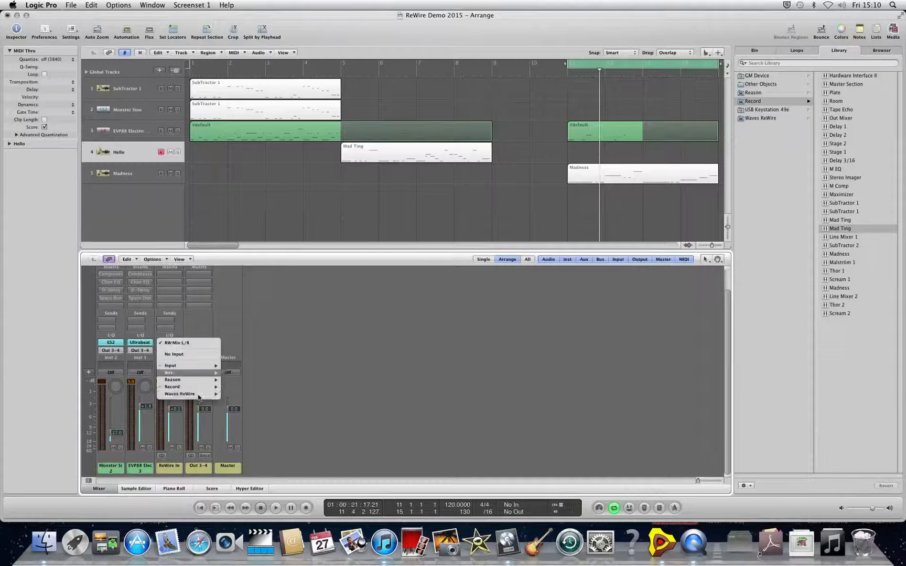
pyautogui.moveTo(195, 388)
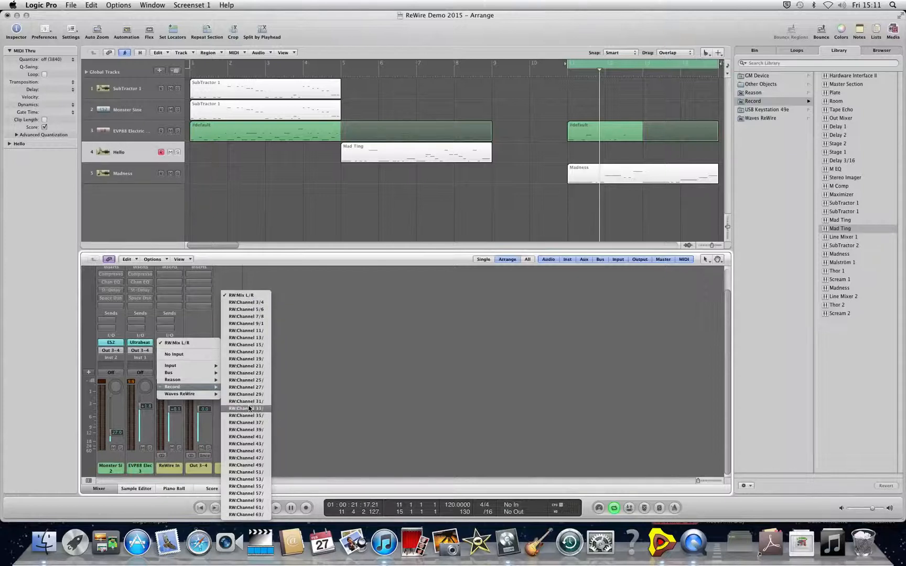
pyautogui.click(352, 392)
# Step: Set the cycle range to bars 5 to 9 over the Mad Ting region and start playback
pyautogui.scroll(10, 227, 184)
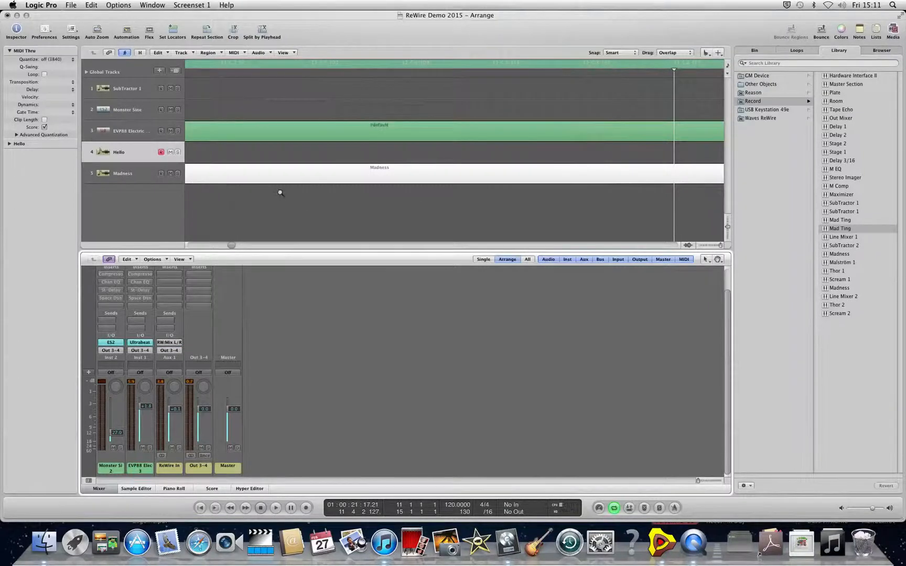
pyautogui.click(332, 211)
pyautogui.scroll(-3, 302, 164)
pyautogui.scroll(-10, 302, 164)
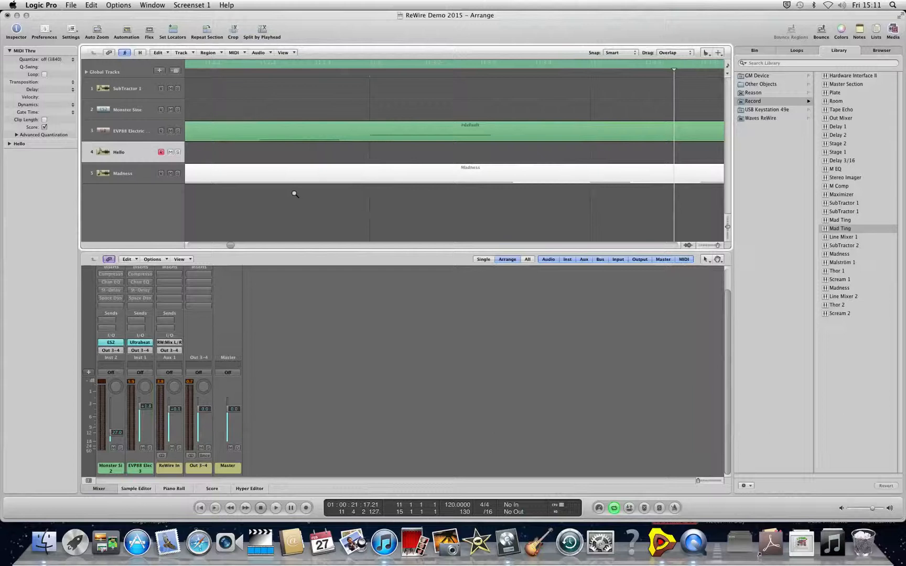
pyautogui.scroll(-2, 304, 94)
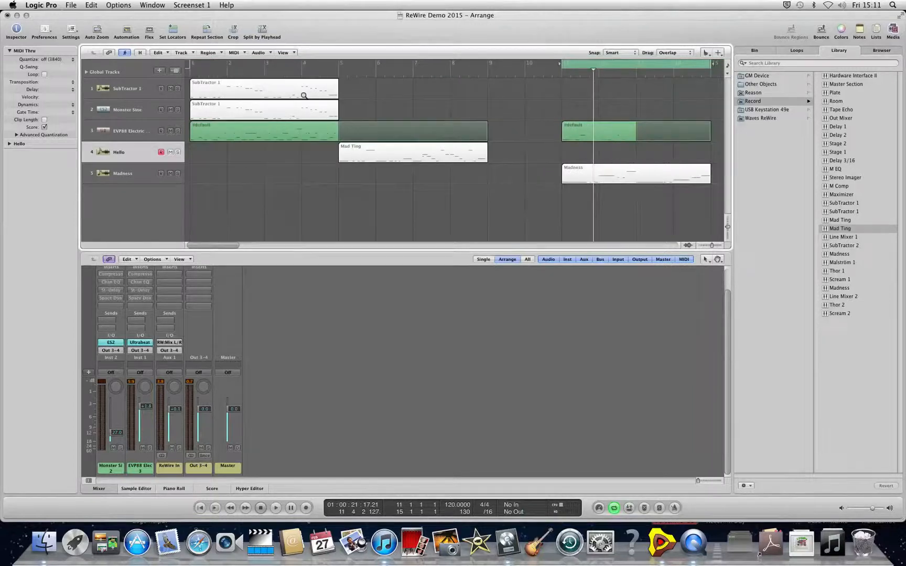
pyautogui.moveTo(313, 65); pyautogui.dragTo(427, 70)
pyautogui.press('space')
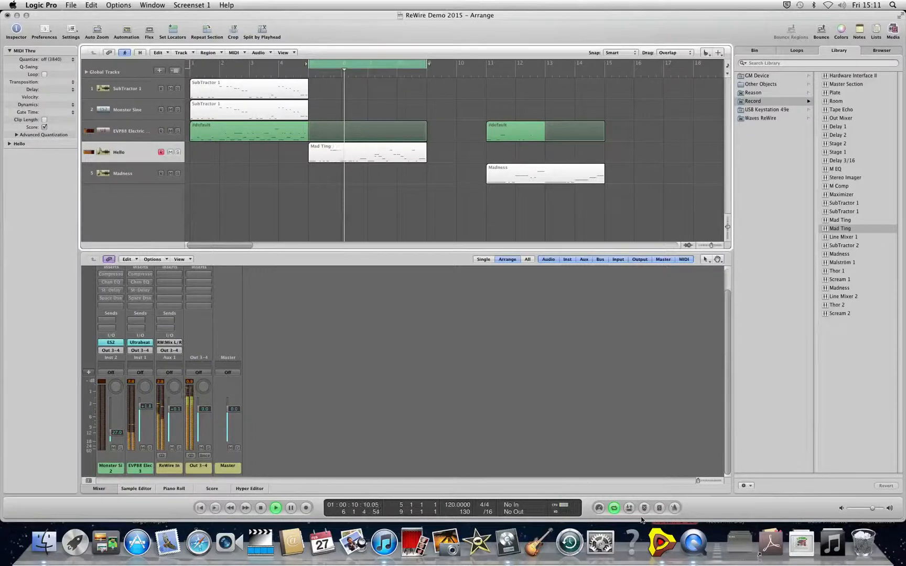
# Step: Switch to Record and audition the SubTractor alone by briefly soloing channel 1 on Line Mixer 1
pyautogui.click(660, 542)
pyautogui.scroll(-5, 316, 264)
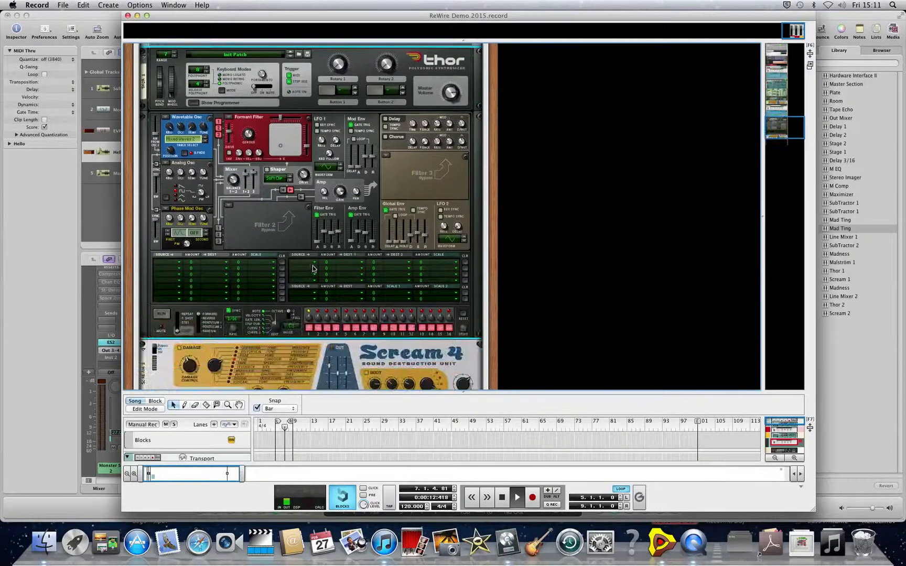
pyautogui.scroll(8, 315, 267)
pyautogui.scroll(-5, 311, 269)
pyautogui.scroll(4, 311, 269)
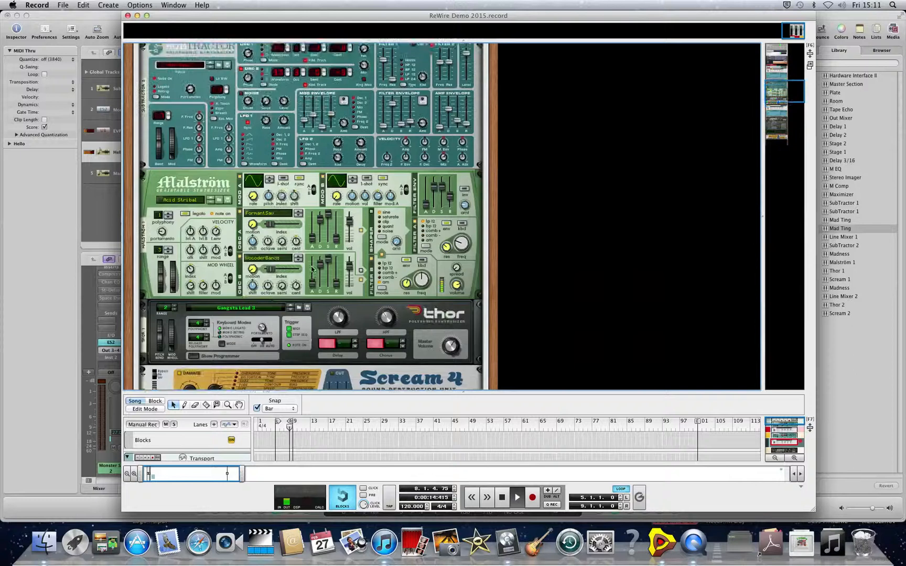
pyautogui.scroll(2, 312, 269)
pyautogui.scroll(2, 311, 269)
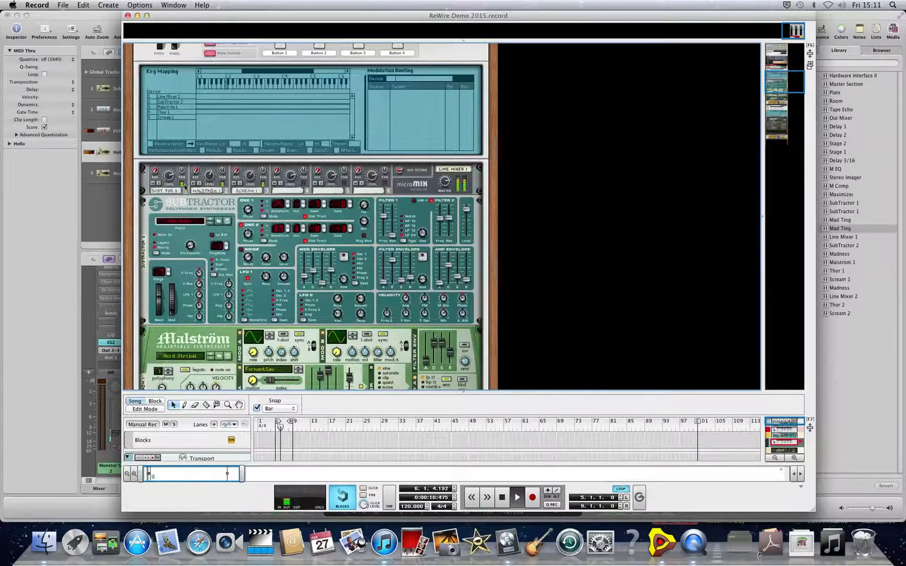
pyautogui.click(160, 184)
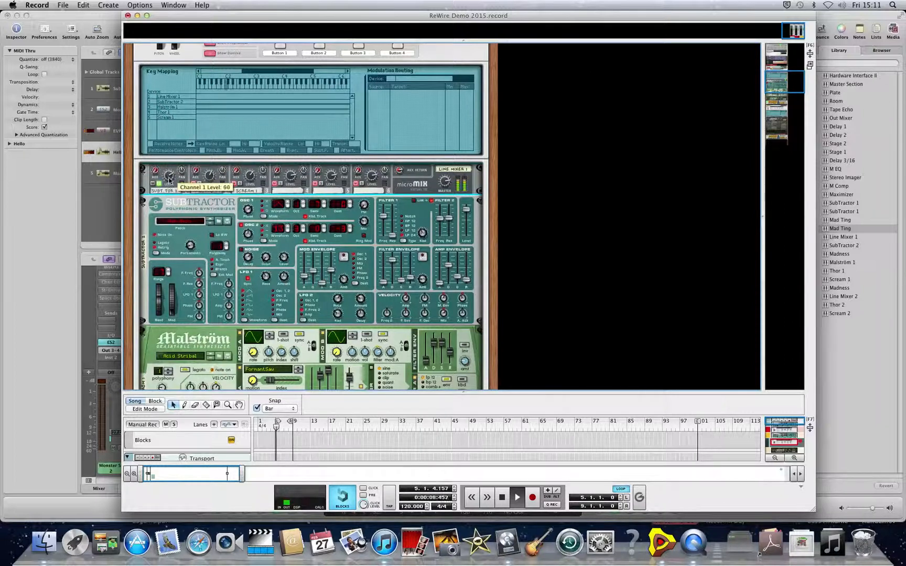
pyautogui.click(159, 183)
# Step: Audition the Malström and Scream channels of Line Mixer 1 in turn by soloing each, and stop playback
pyautogui.click(198, 184)
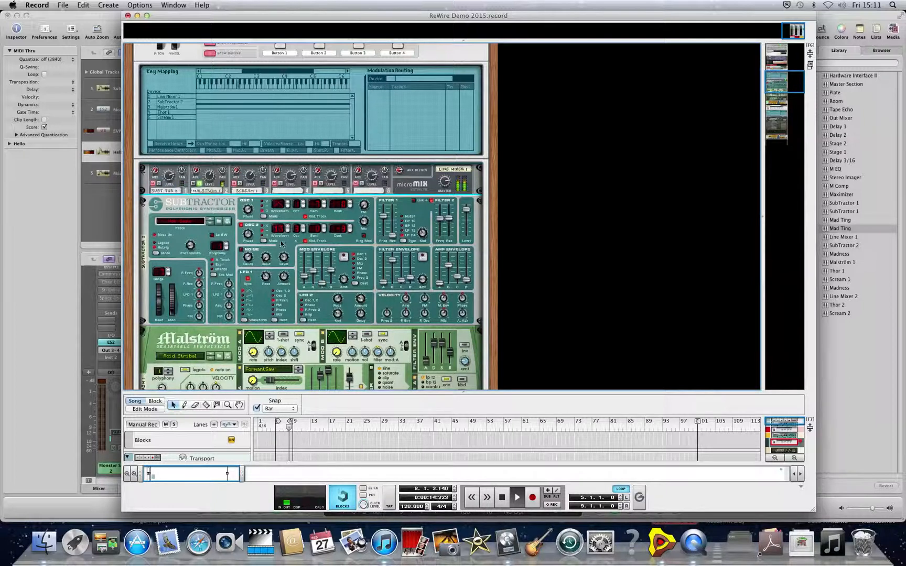
pyautogui.click(202, 184)
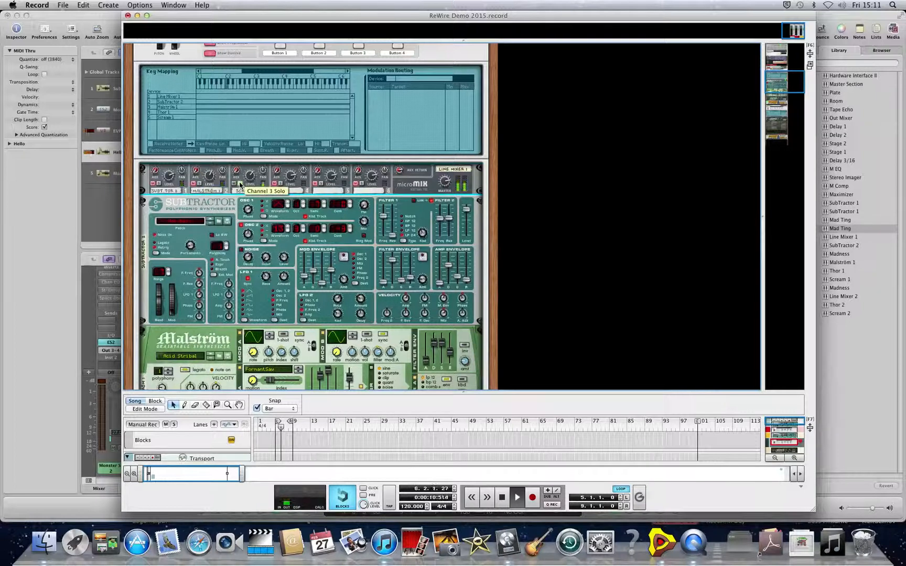
pyautogui.click(241, 184)
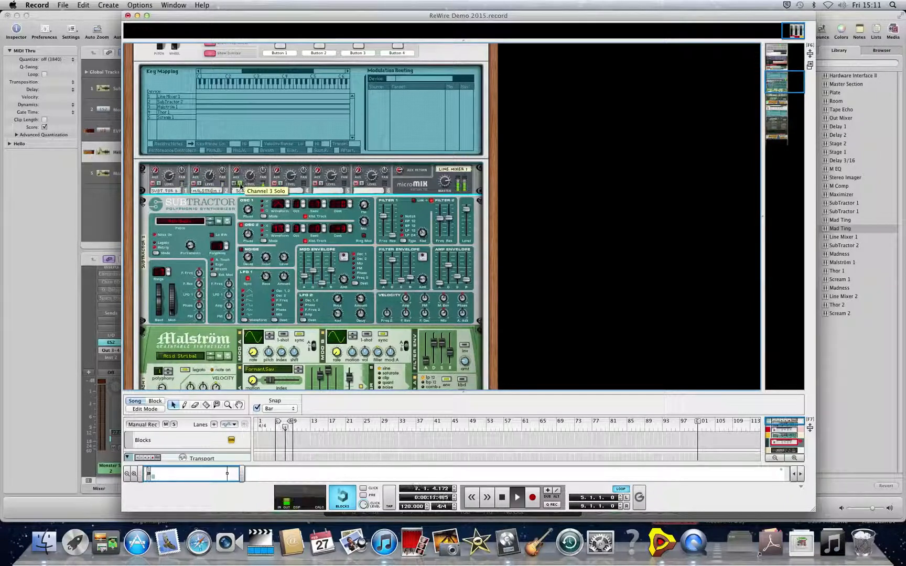
pyautogui.press('space')
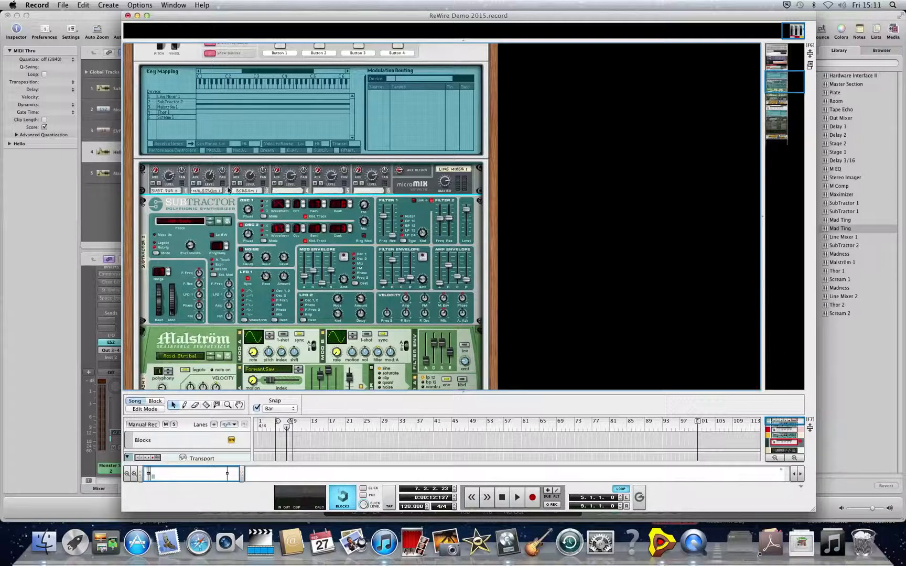
# Step: Flip the rack to its rear and examine how the SubTractor, Malström, Thor and Scream 4 are cabled into Line Mixer 1
pyautogui.scroll(-10, 228, 190)
pyautogui.scroll(7, 235, 165)
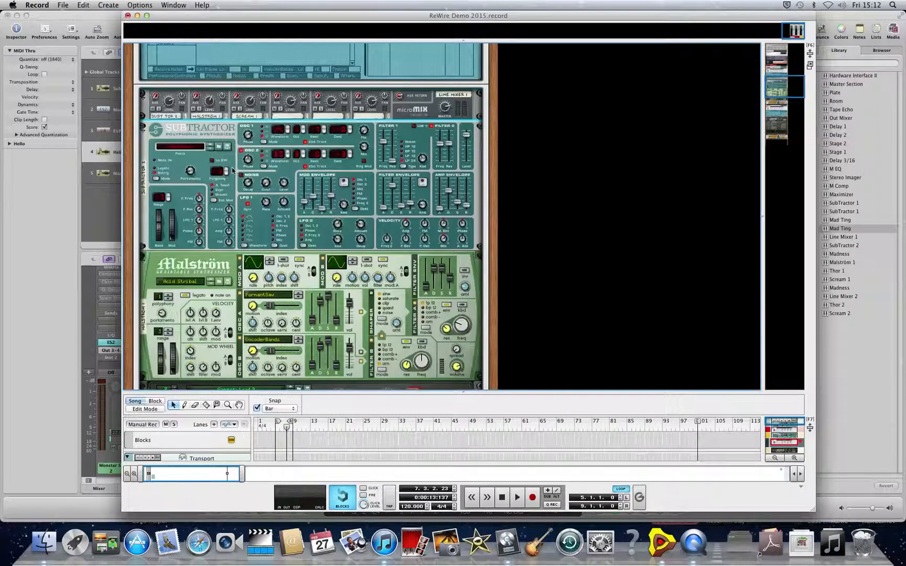
pyautogui.press('Tab')
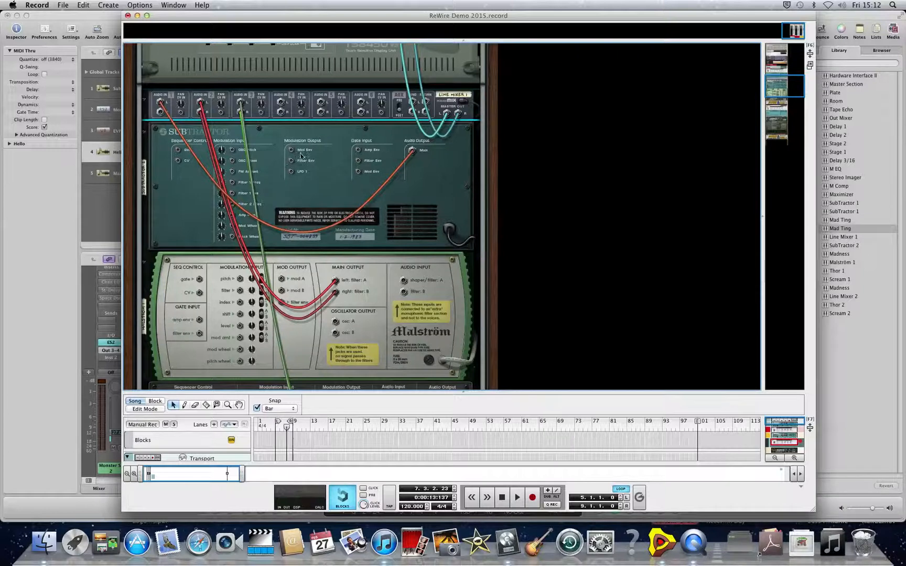
pyautogui.scroll(-2, 310, 233)
pyautogui.scroll(-10, 309, 241)
pyautogui.scroll(15, 307, 246)
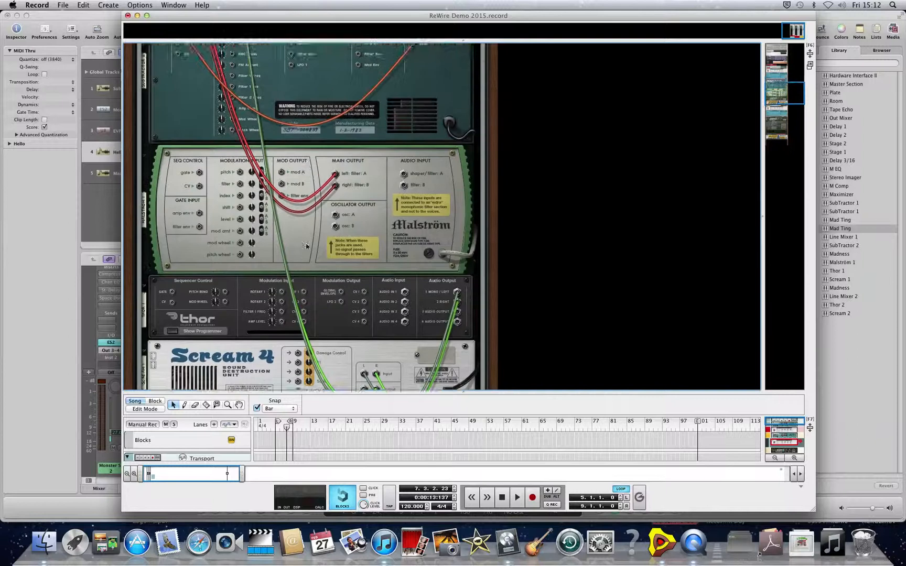
pyautogui.scroll(3, 307, 246)
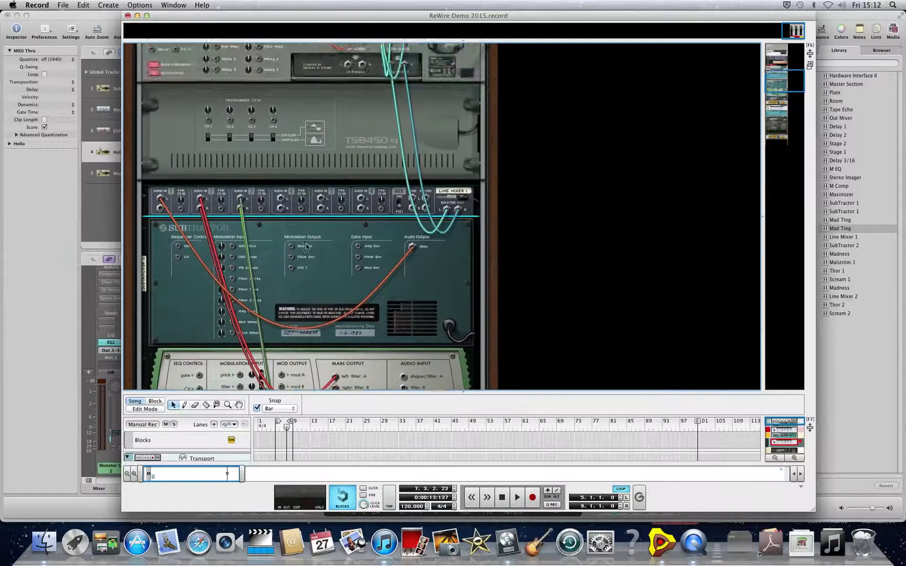
pyautogui.scroll(-5, 307, 246)
pyautogui.scroll(3, 307, 246)
pyautogui.scroll(1, 306, 244)
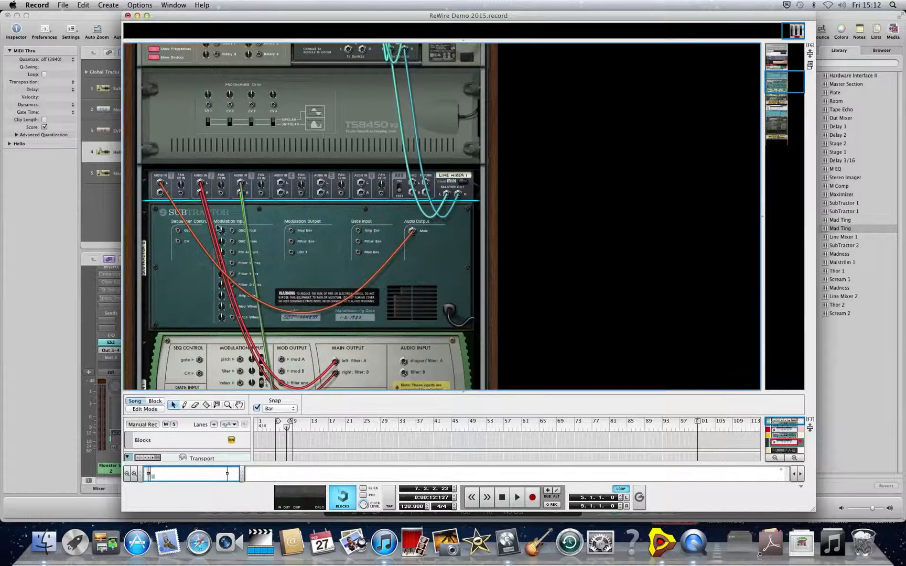
pyautogui.press('Tab')
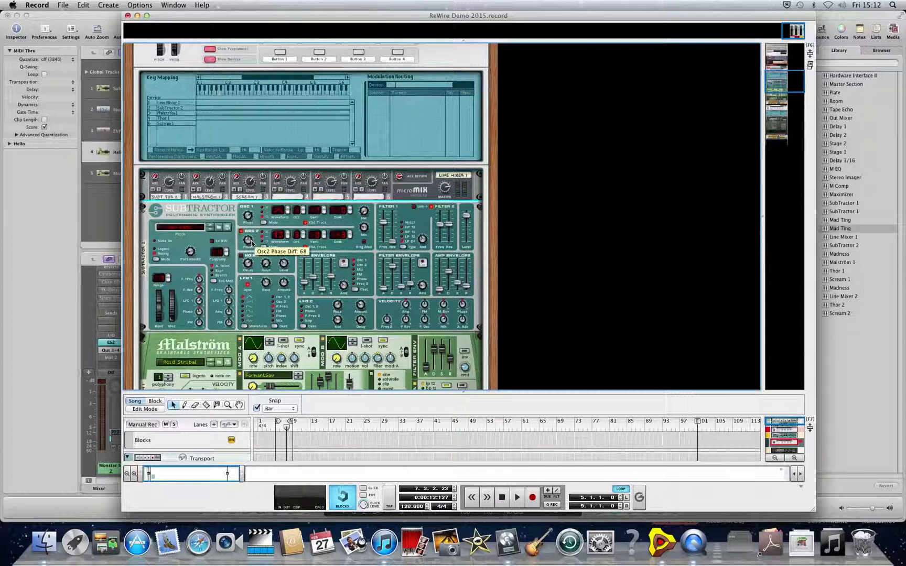
# Step: Disconnect the cable between the SubTractor's main audio output and channel 1 of Line Mixer 1 on the rack's rear
pyautogui.press('Tab')
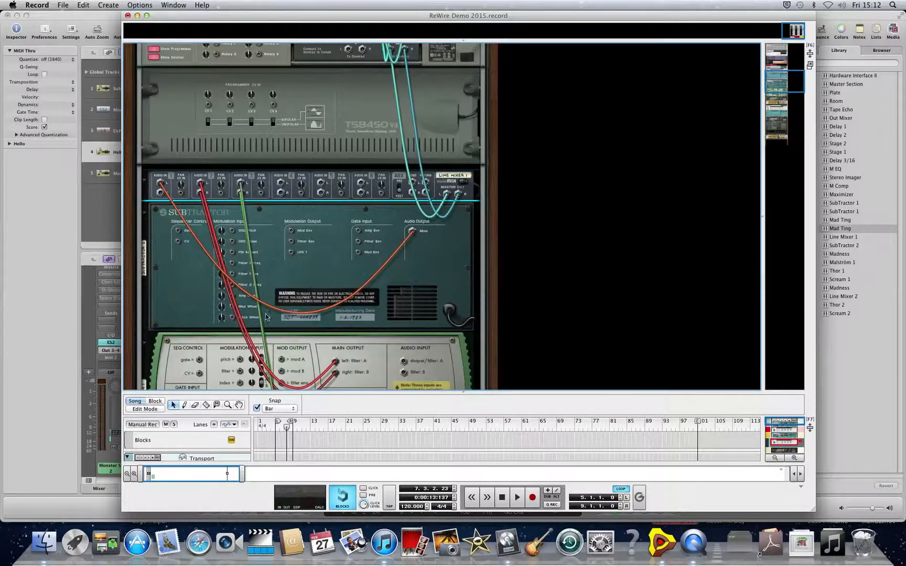
pyautogui.moveTo(160, 184)
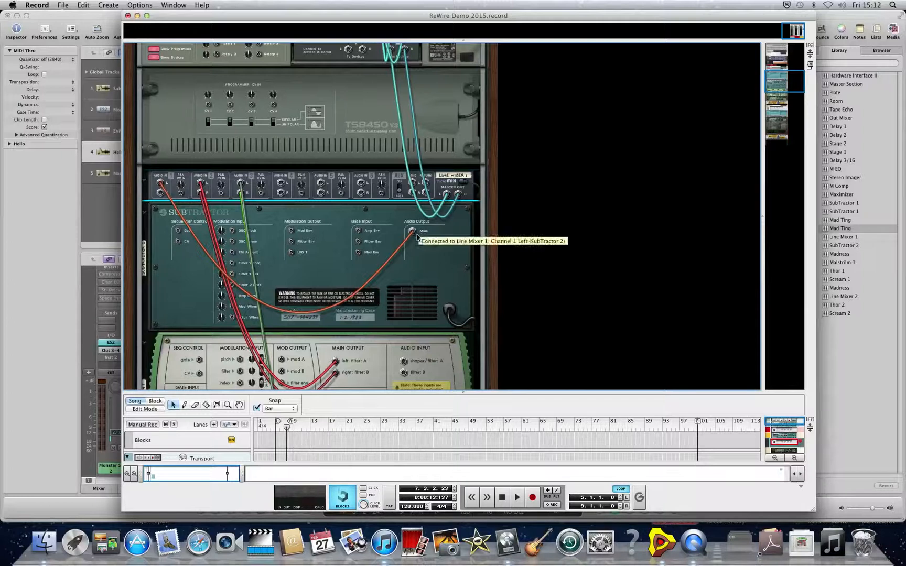
pyautogui.moveTo(417, 234); pyautogui.dragTo(431, 254)
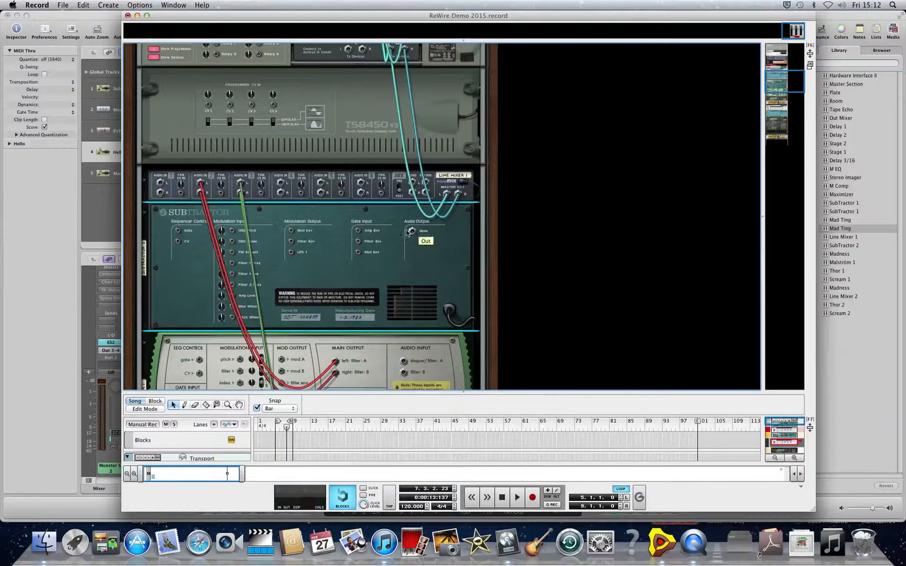
# Step: Play the loop briefly to check channel 1 of Line Mixer 1 from the front, and return to the rack's rear
pyautogui.press('Tab')
pyautogui.press('space')
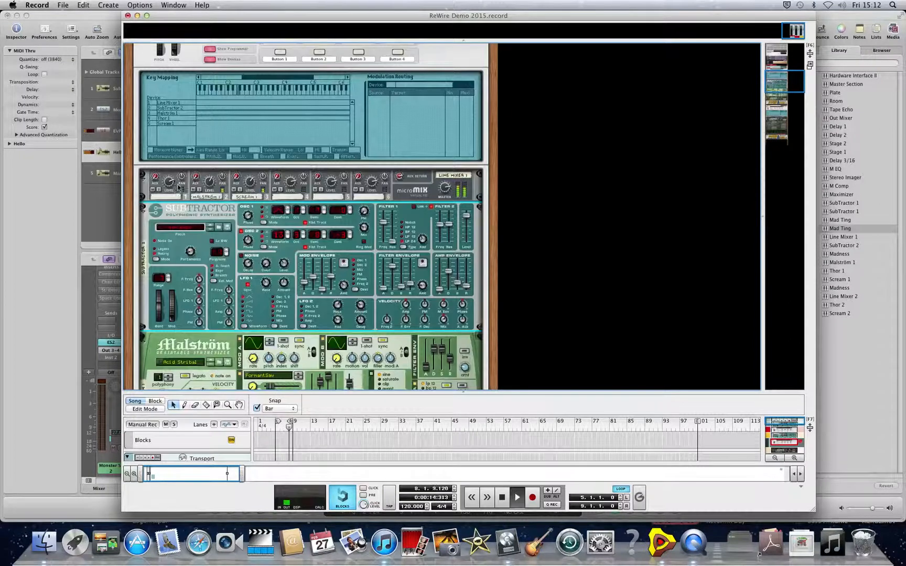
pyautogui.press('space')
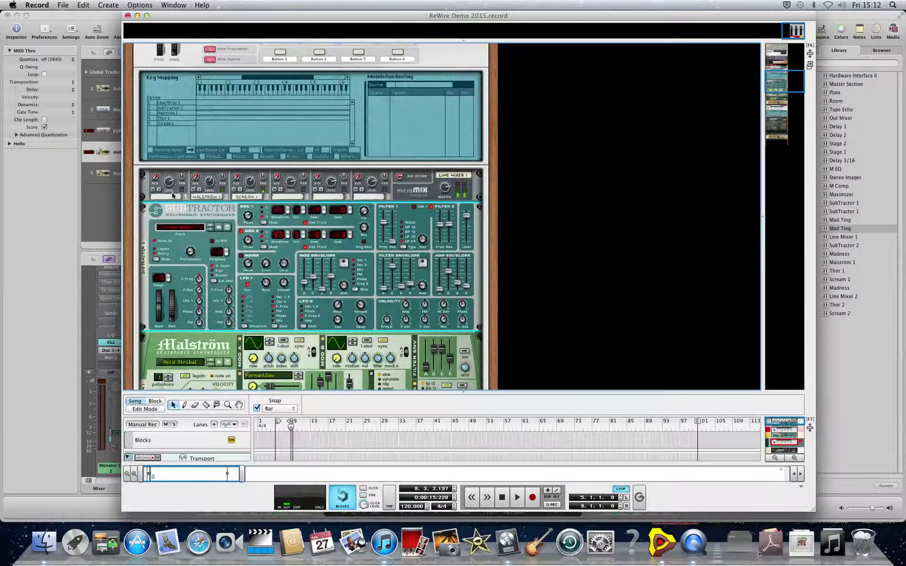
pyautogui.press('Tab')
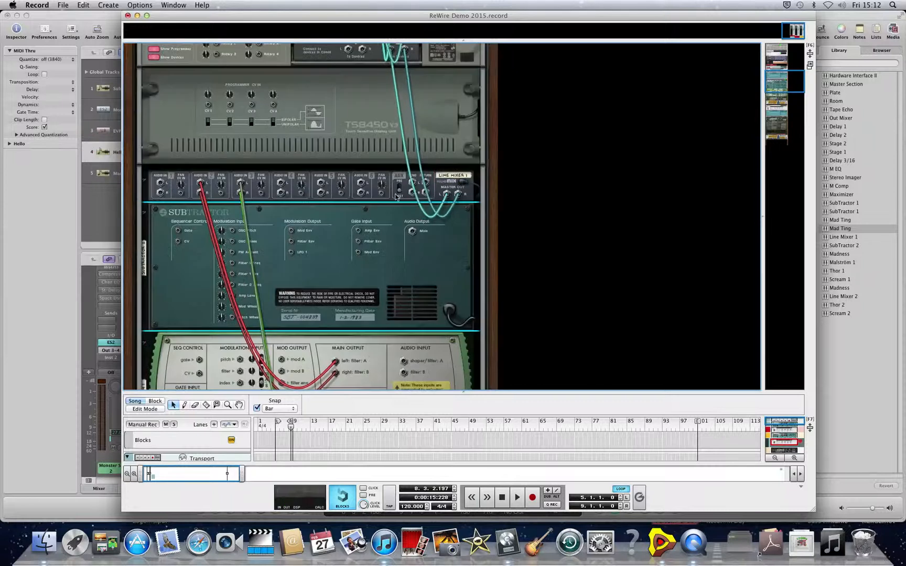
# Step: Cable the SubTractor's main audio output to channel 5 of Line Mixer 1 and play the loop briefly to check the channel from the front
pyautogui.moveTo(413, 231); pyautogui.dragTo(321, 187)
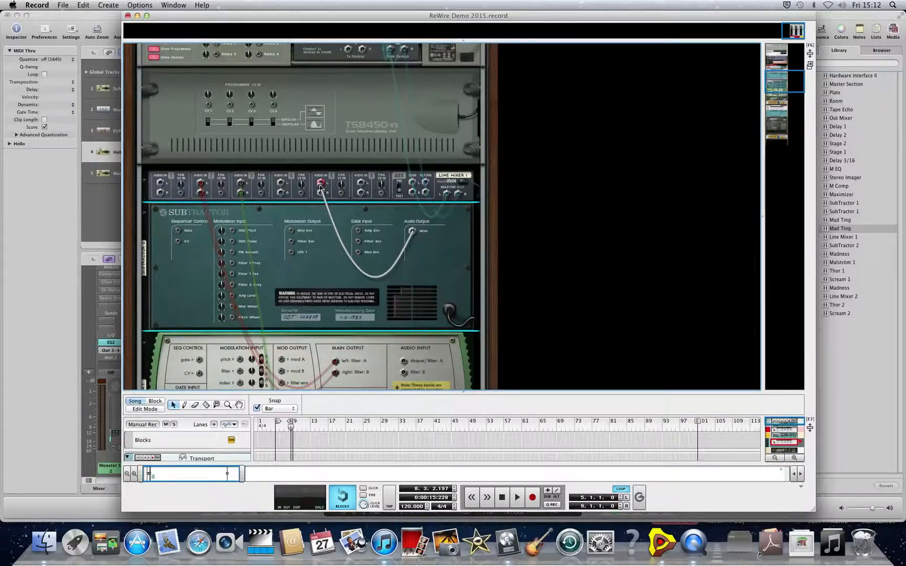
pyautogui.press('Tab')
pyautogui.press('space')
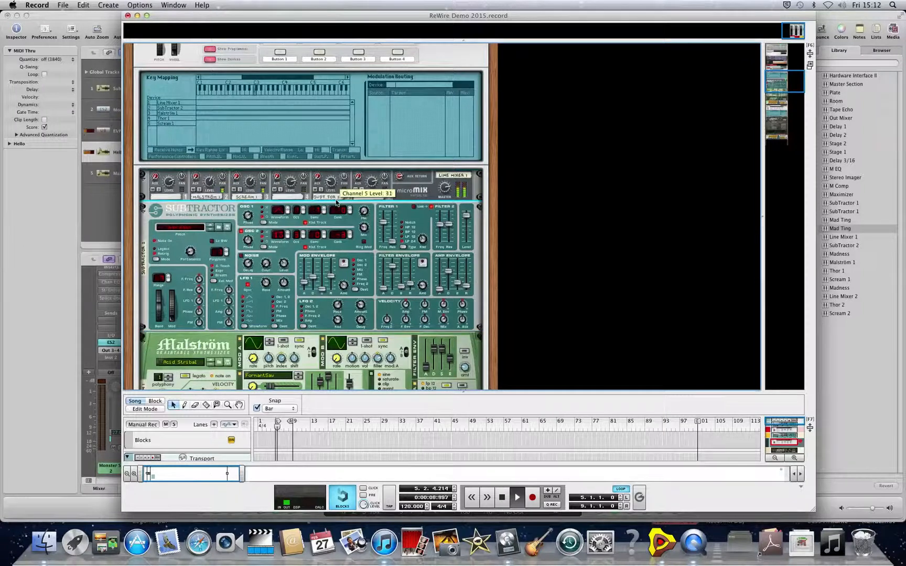
pyautogui.press('space')
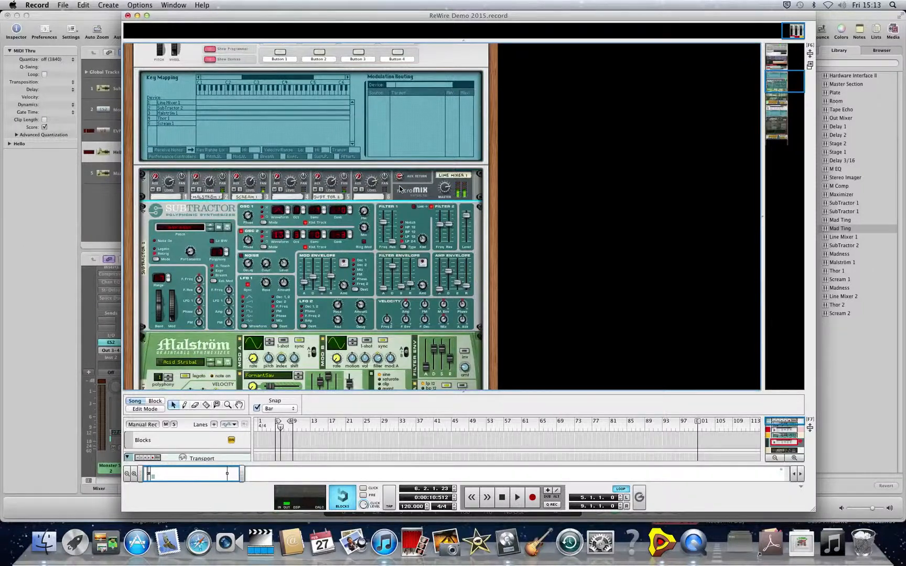
# Step: Disconnect the cable between the SubTractor's main audio output and channel 5 of Line Mixer 1 on the rack's rear
pyautogui.scroll(-15, 402, 188)
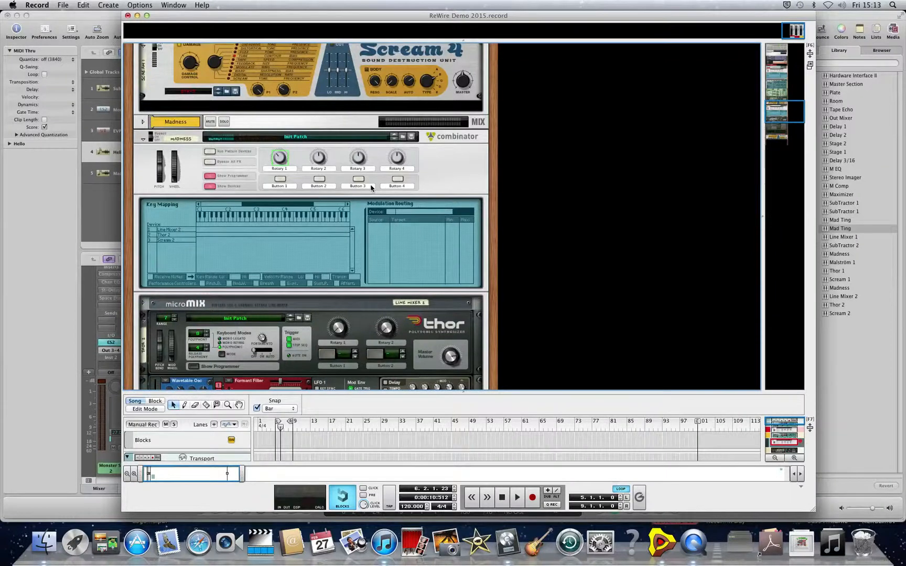
pyautogui.scroll(8, 371, 188)
pyautogui.press('Tab')
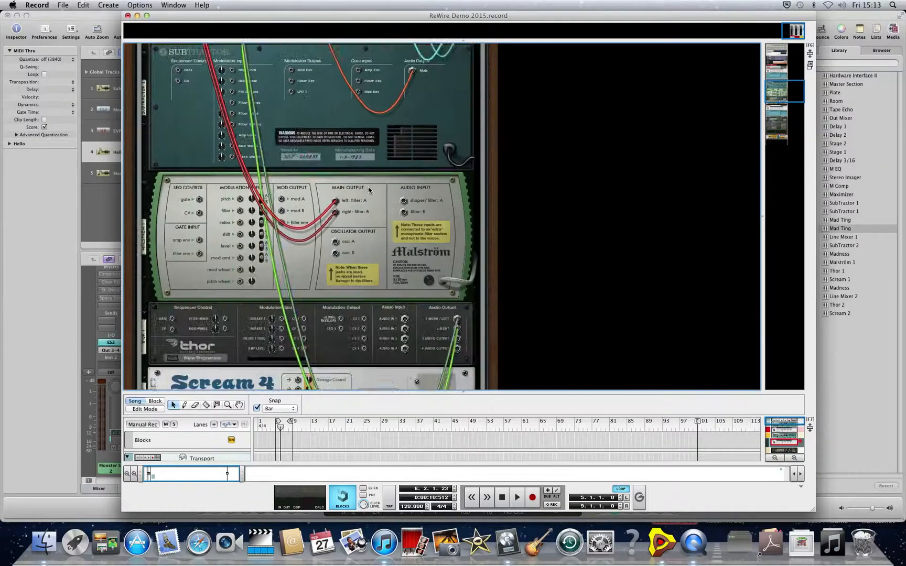
pyautogui.scroll(3, 332, 186)
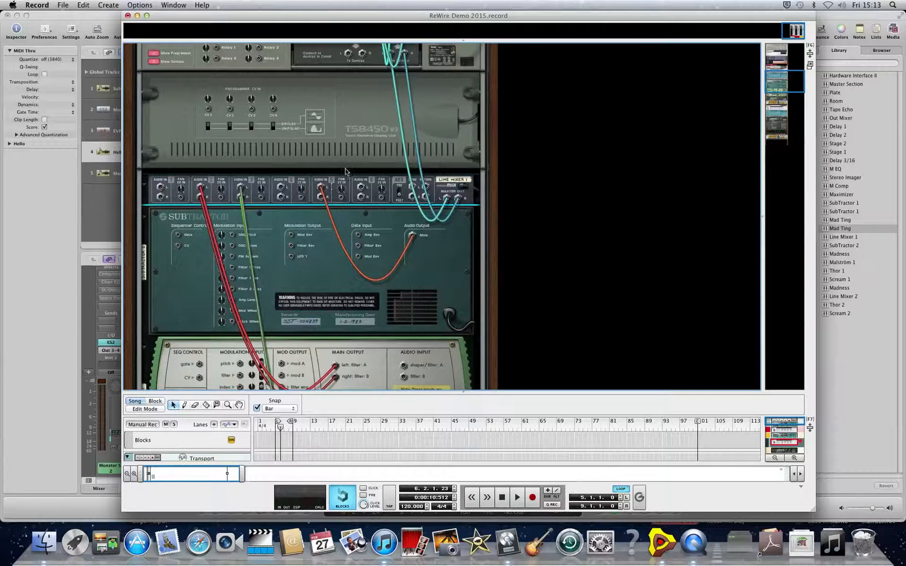
pyautogui.moveTo(321, 187); pyautogui.dragTo(312, 243)
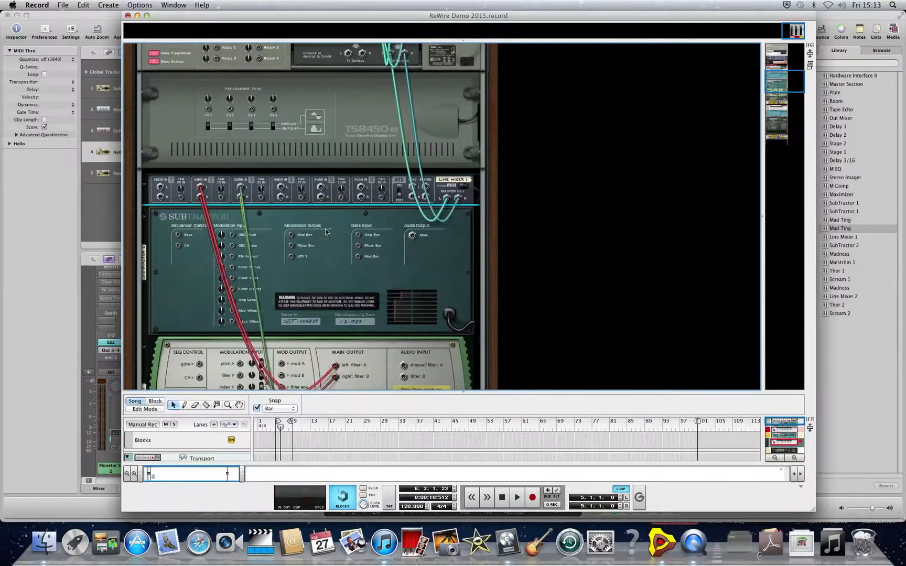
# Step: Play the loop briefly from the rack's front and examine the audio output meters of the Hardware Interface
pyautogui.scroll(10, 350, 221)
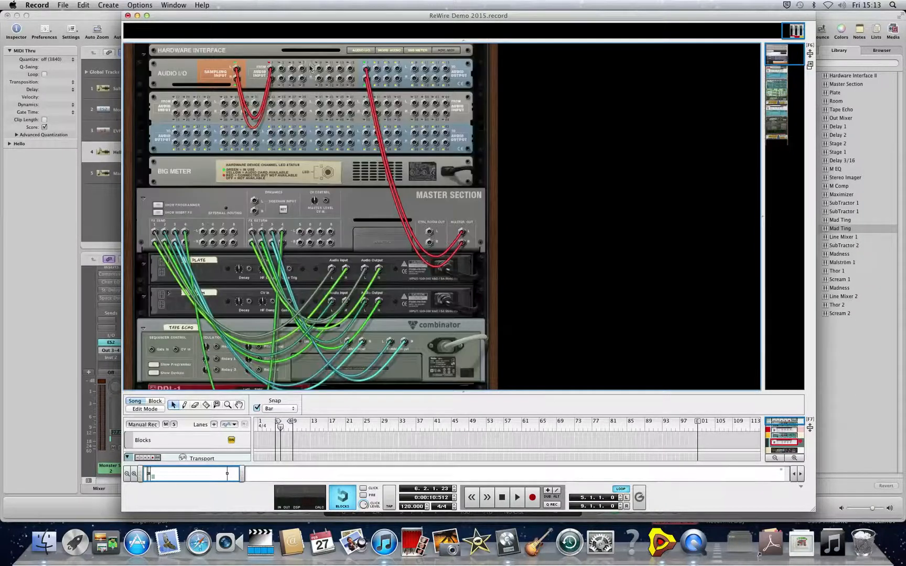
pyautogui.press('Tab')
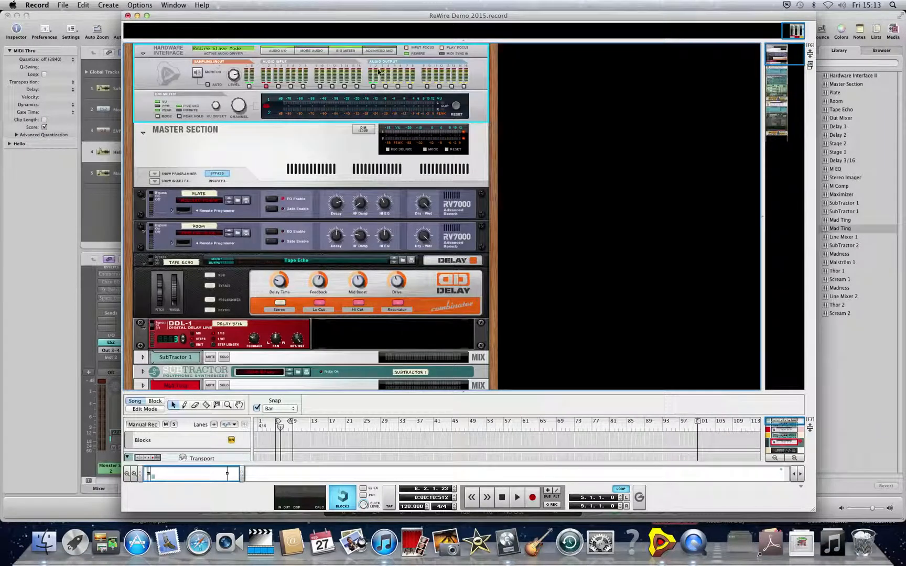
pyautogui.press('space')
pyautogui.press('space')
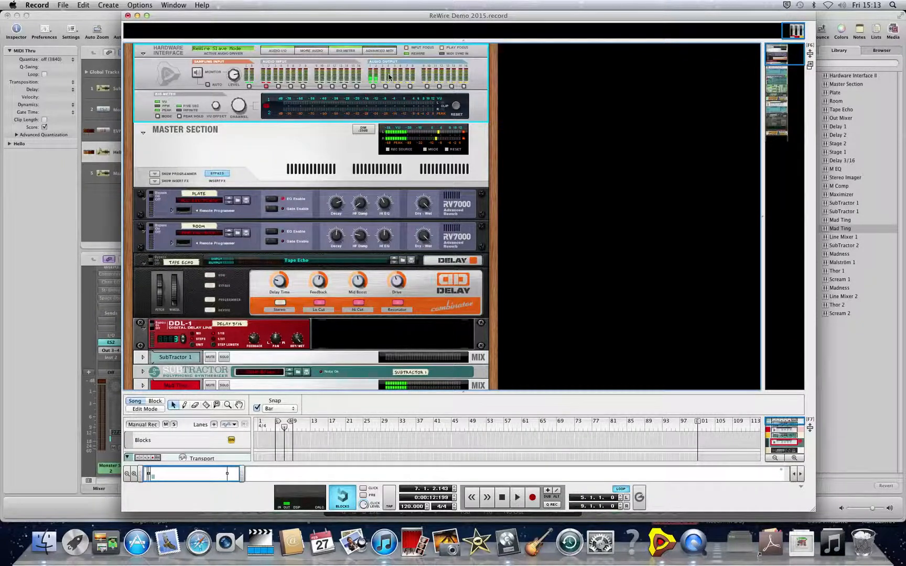
# Step: Inspect the Hardware Interface's audio outputs on the rear, briefly expanding and collapsing its additional audio connections
pyautogui.press('Tab')
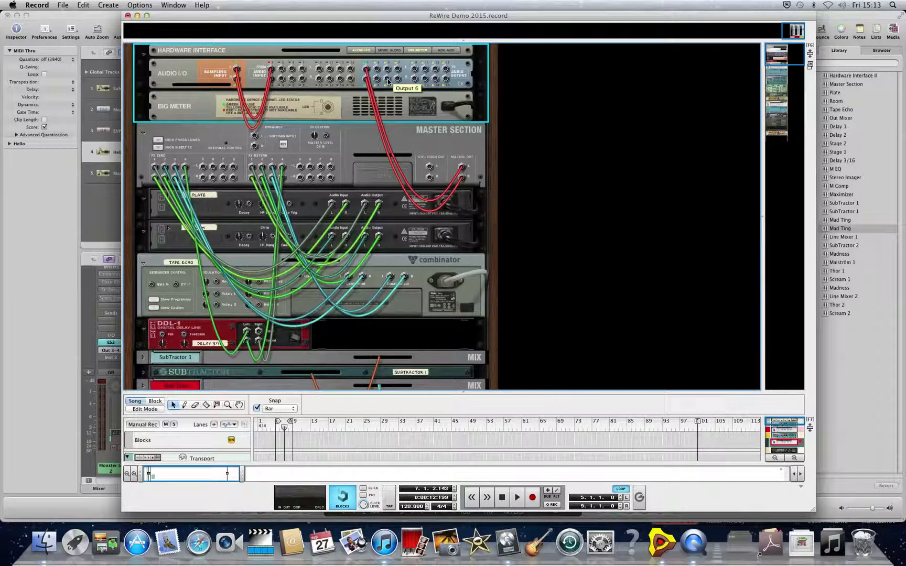
pyautogui.click(389, 50)
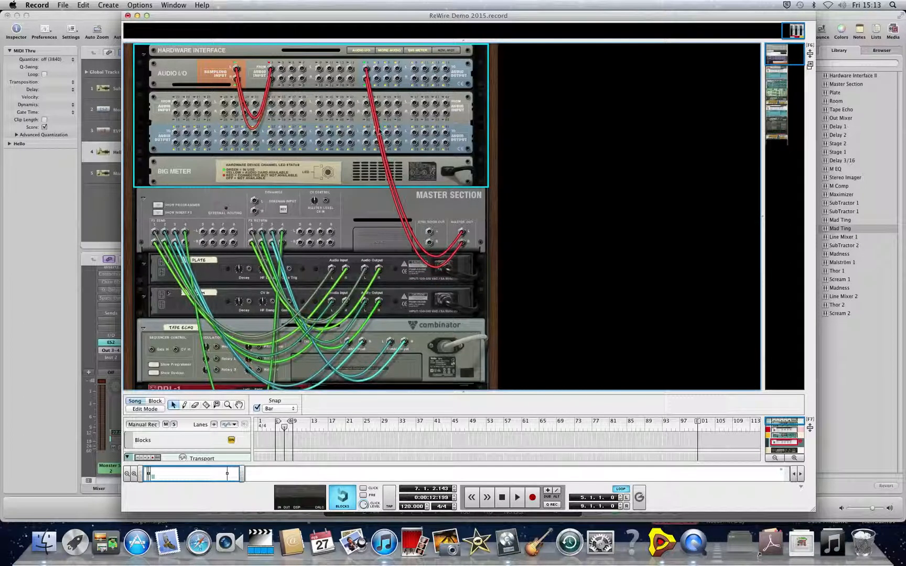
pyautogui.click(388, 52)
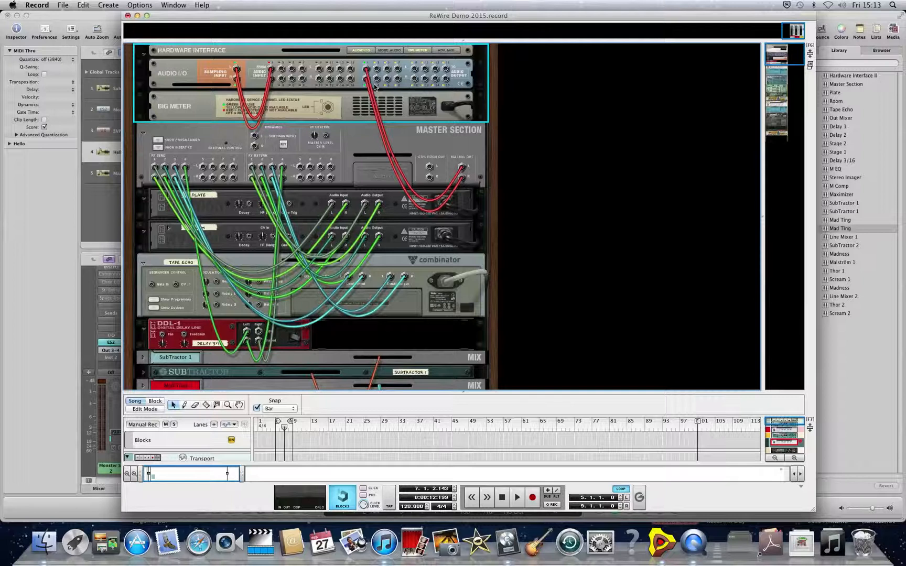
# Step: Cable the SubTractor's main audio output directly to audio output 3 of the Hardware Interface
pyautogui.scroll(-20, 356, 89)
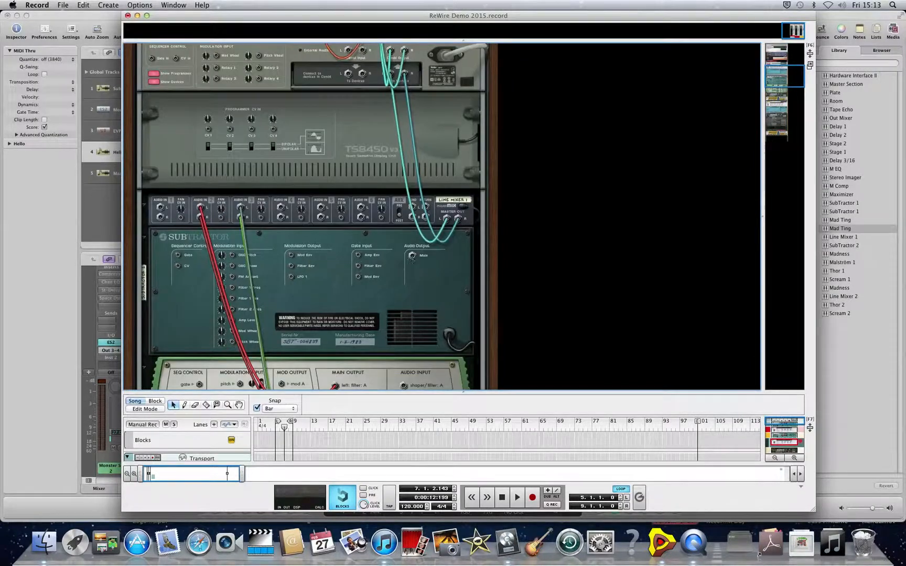
pyautogui.click(412, 256)
pyautogui.moveTo(413, 256); pyautogui.dragTo(377, 71)
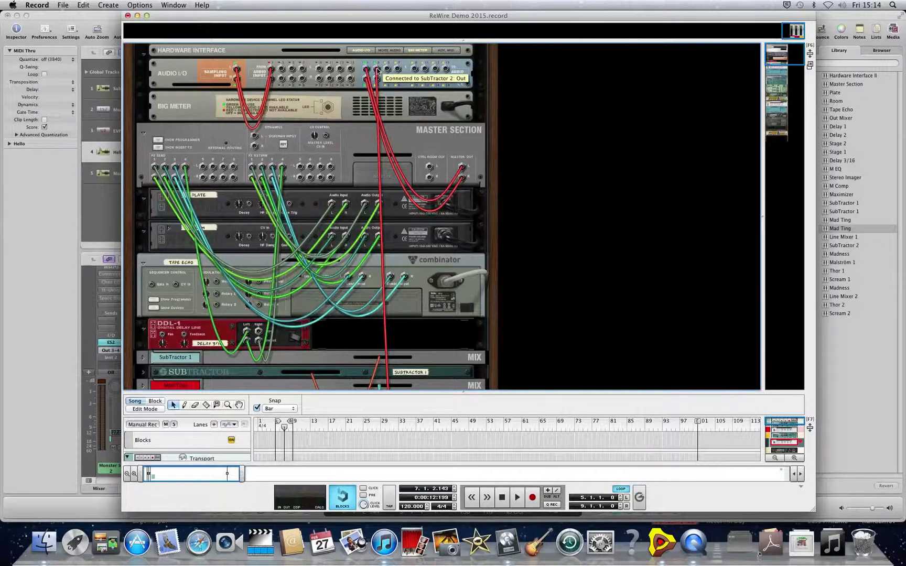
# Step: Play the loop from the rack's front and examine the levels on Line Mixer 1 and the Mad Ting mix channel, and stop playback
pyautogui.scroll(-15, 377, 70)
pyautogui.scroll(3, 384, 95)
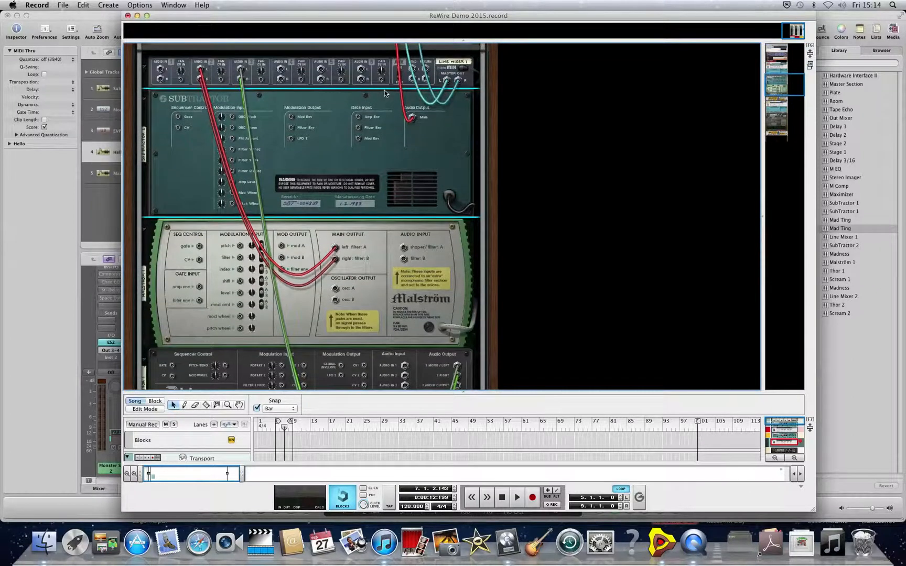
pyautogui.press('Tab')
pyautogui.press('space')
pyautogui.scroll(-3, 294, 220)
pyautogui.scroll(3, 209, 262)
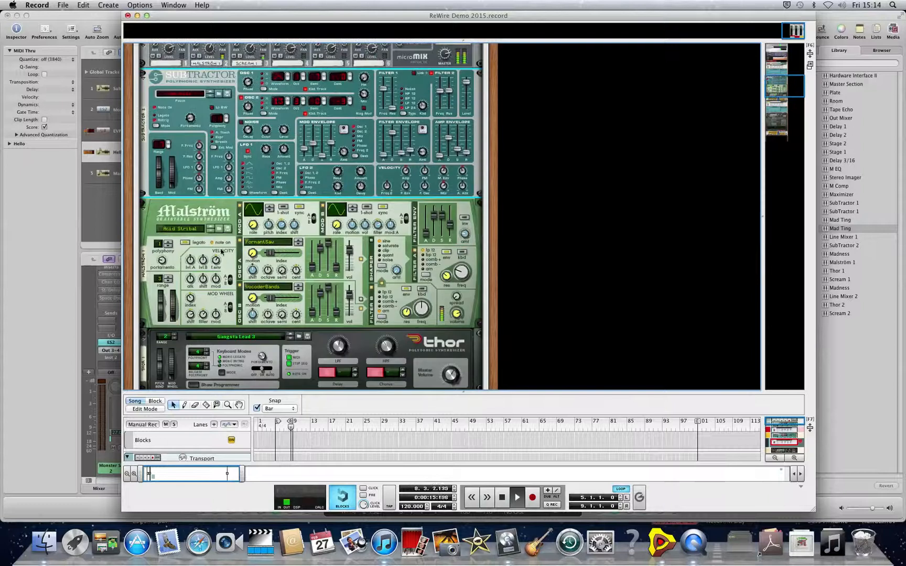
pyautogui.scroll(10, 206, 262)
pyautogui.scroll(3, 206, 226)
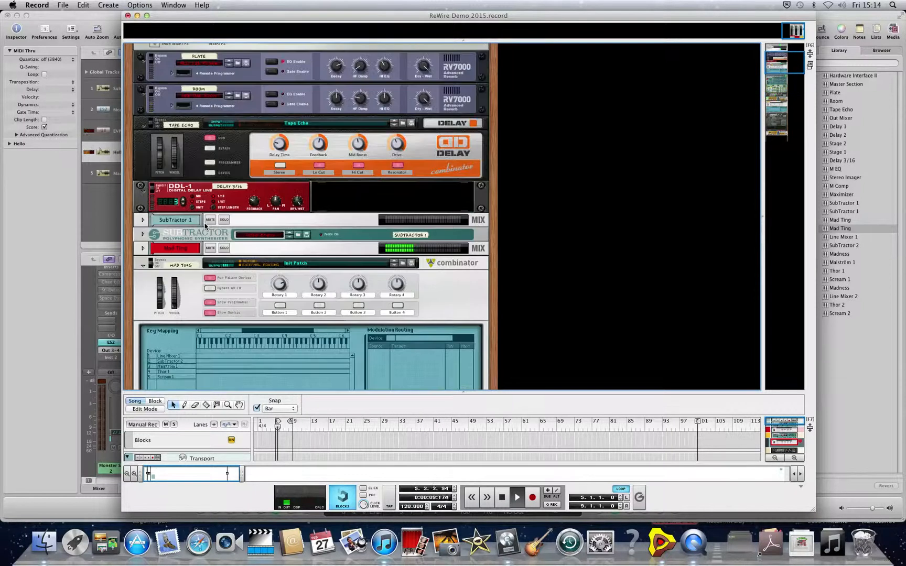
pyautogui.scroll(-8, 206, 227)
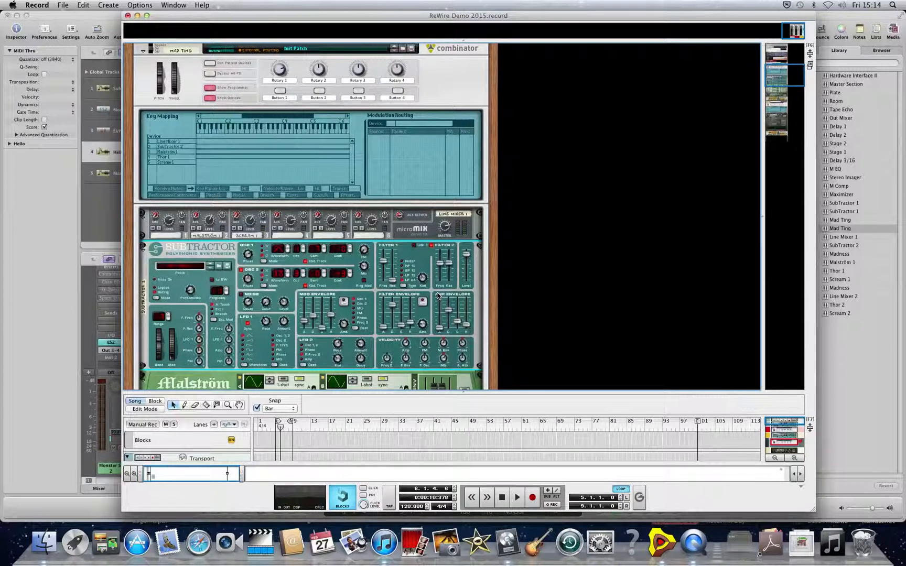
pyautogui.press('Tab')
pyautogui.press('Tab')
# Step: Switch to Logic Pro and create one mono auxiliary channel strip with RW:Channel 3 from Record as its input
pyautogui.click(30, 296)
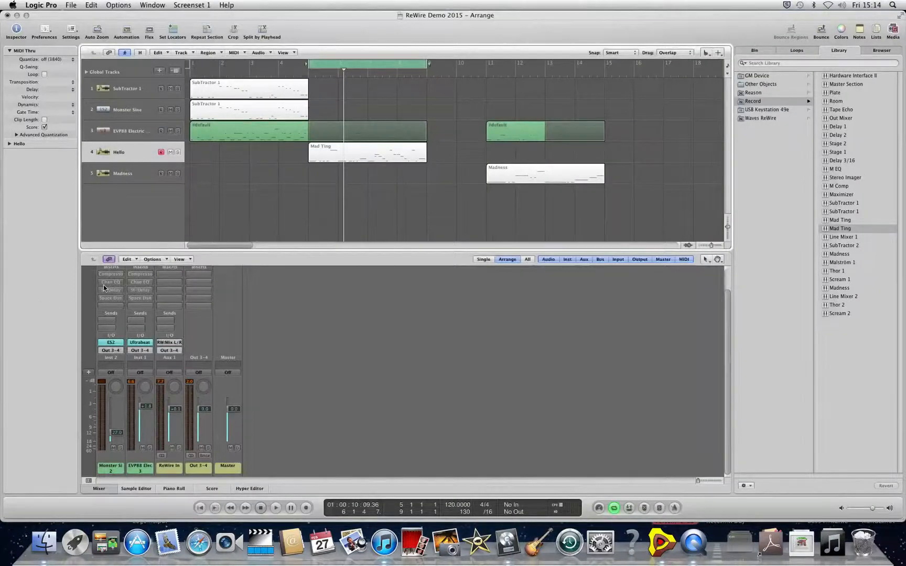
pyautogui.click(154, 259)
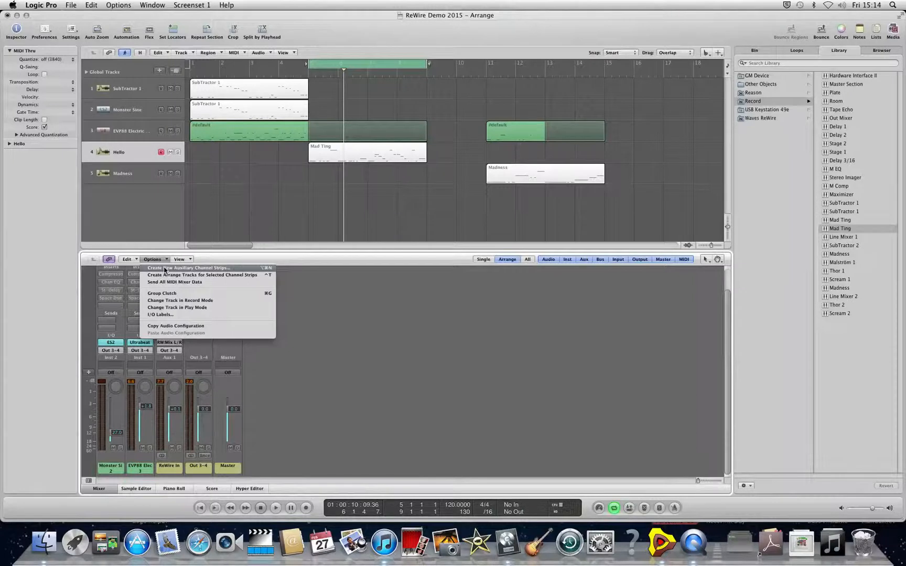
pyautogui.click(164, 268)
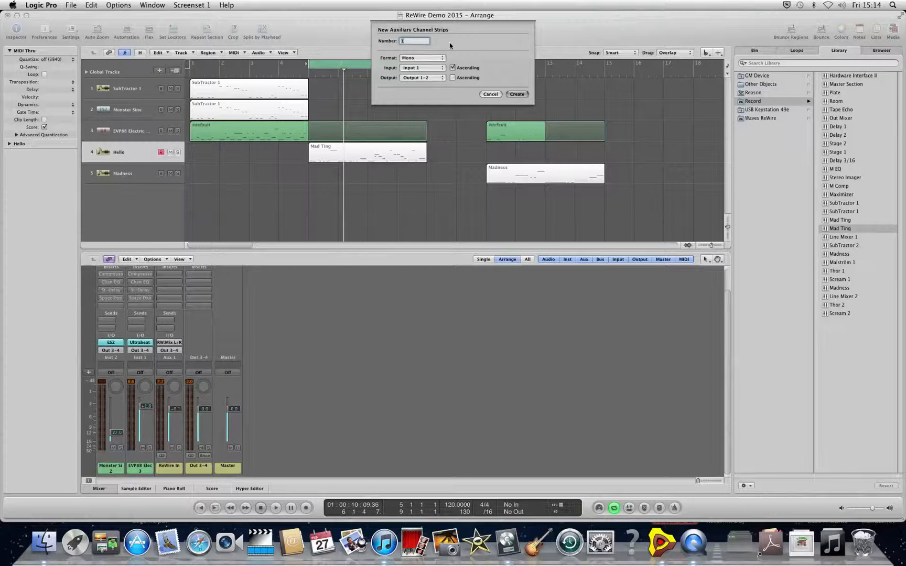
pyautogui.click(423, 57)
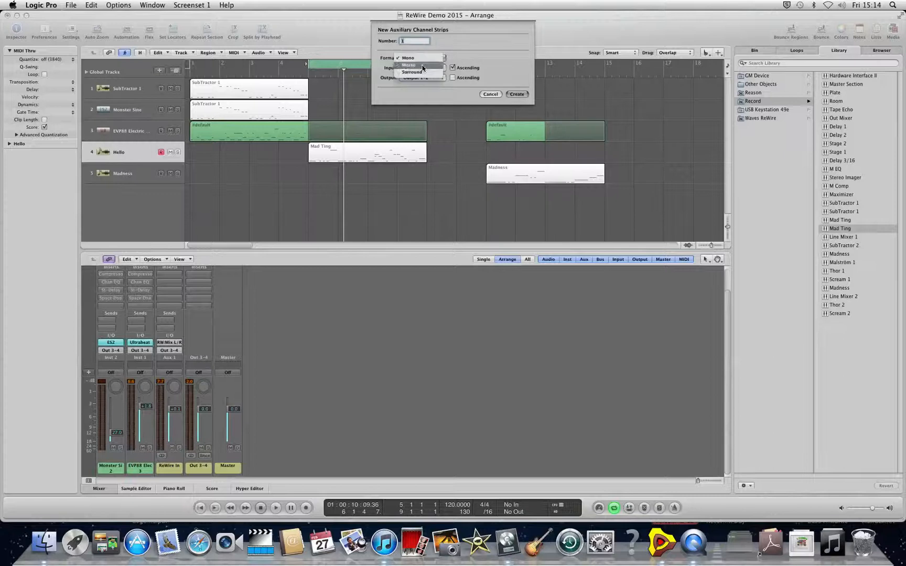
pyautogui.click(480, 51)
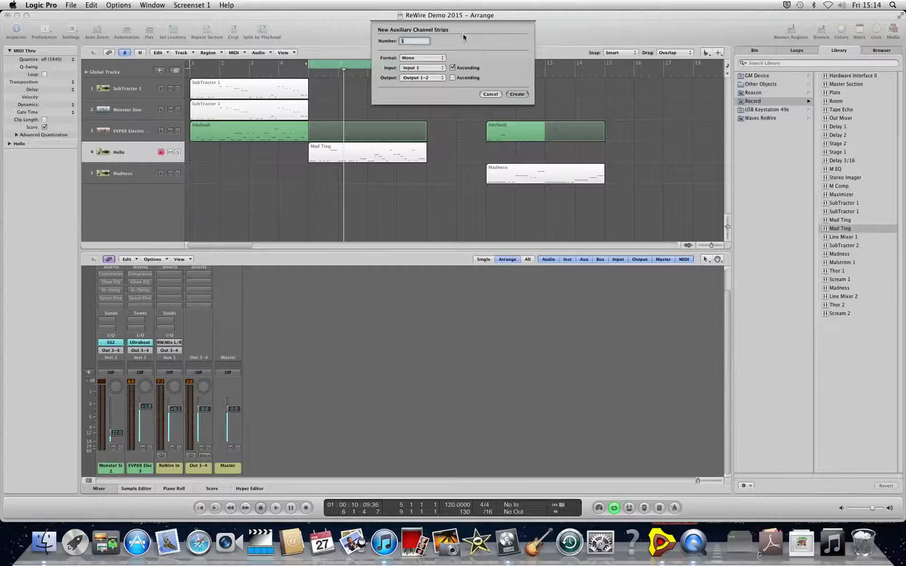
pyautogui.click(418, 68)
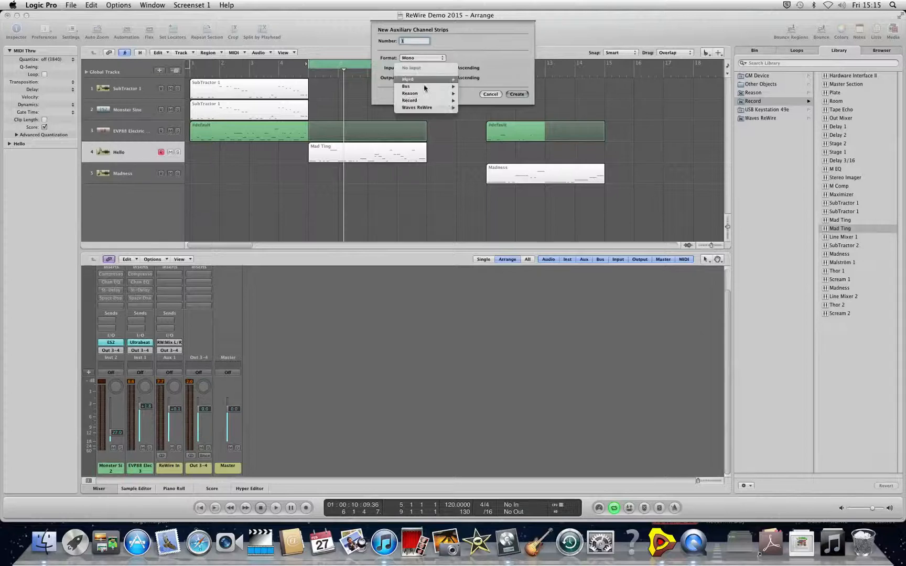
pyautogui.moveTo(446, 101)
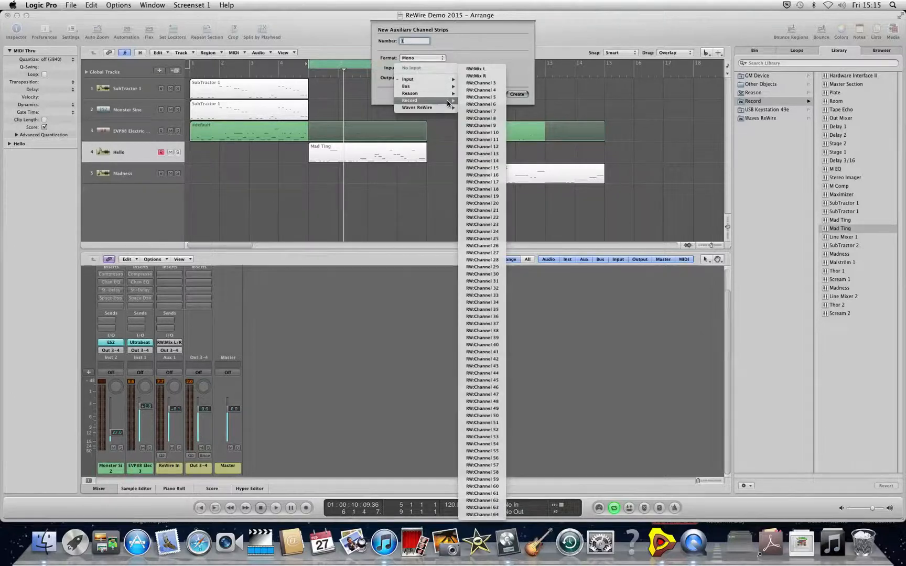
pyautogui.click(500, 83)
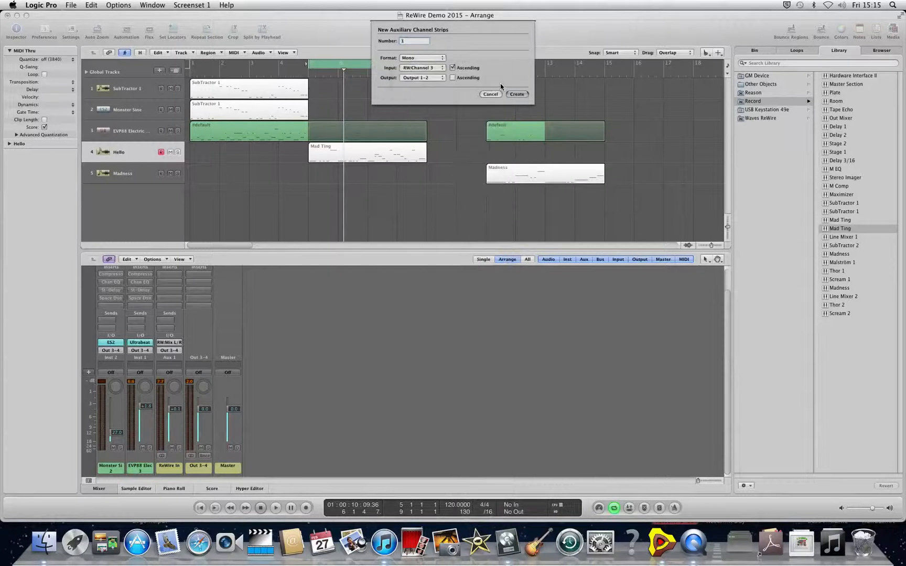
pyautogui.click(518, 95)
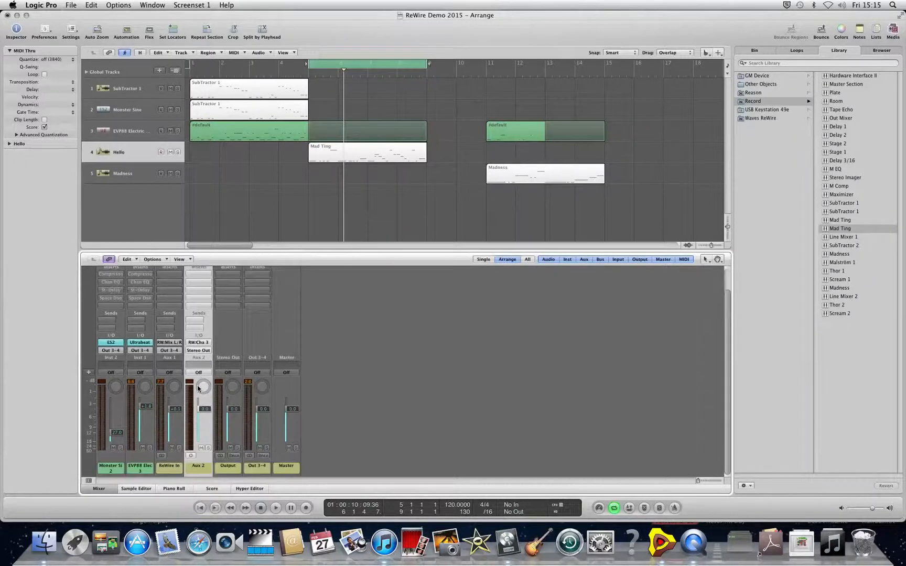
# Step: Play the loop, solo the new auxiliary channel strip to hear it alone, and stop playback
pyautogui.press('space')
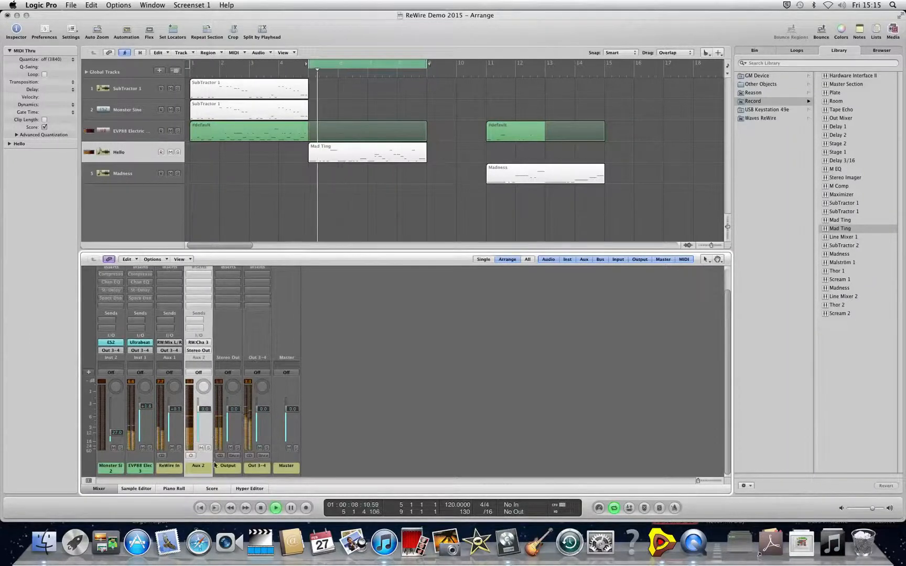
pyautogui.click(208, 448)
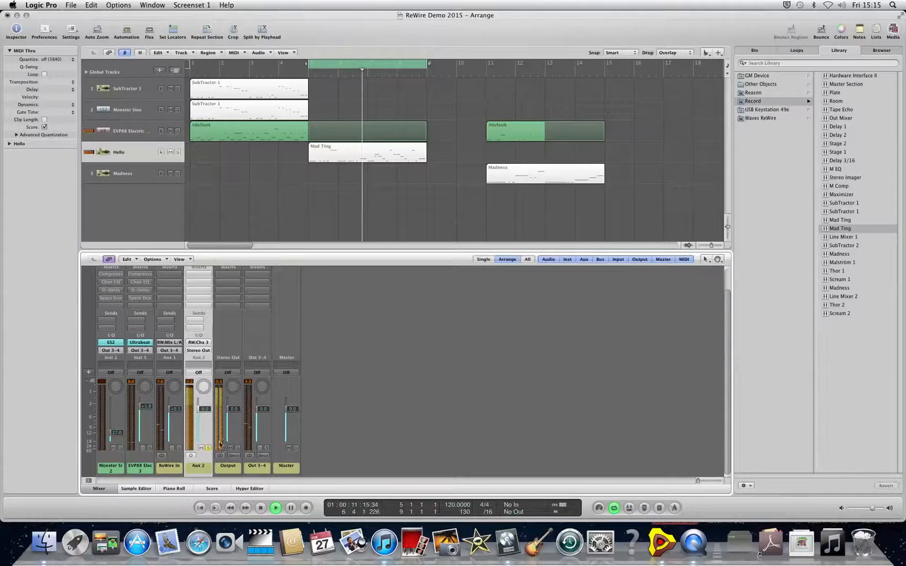
pyautogui.click(234, 455)
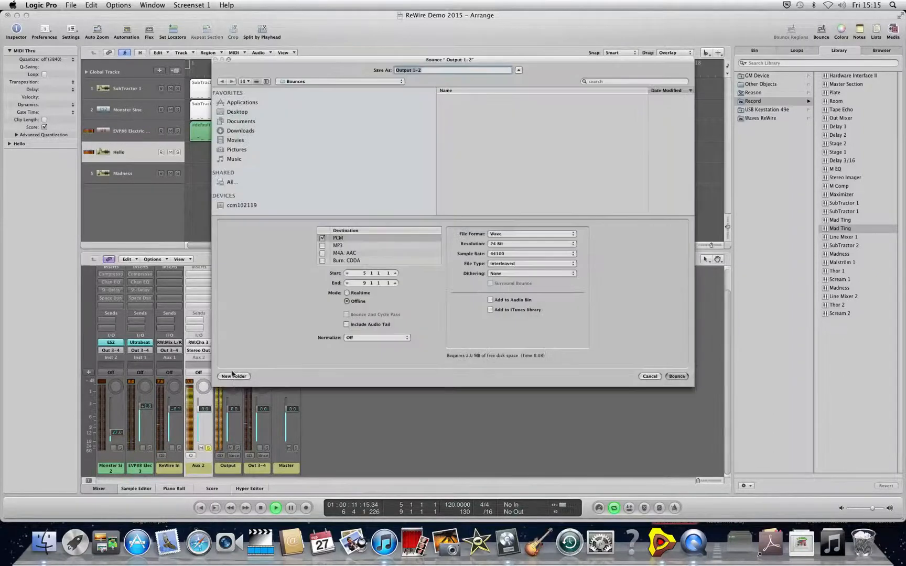
pyautogui.click(648, 376)
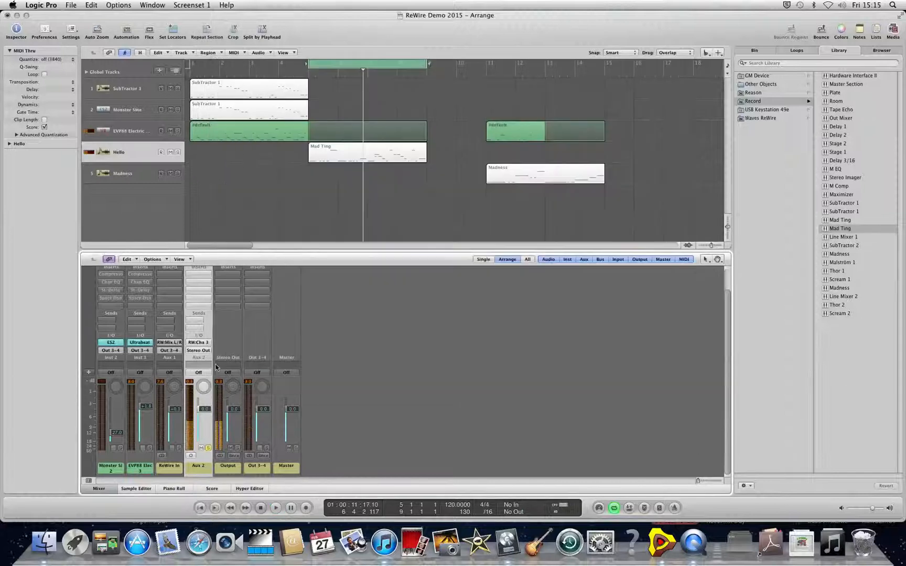
# Step: Rename the new auxiliary channel strip Aux 2 as Subtractor
pyautogui.doubleClick(204, 465)
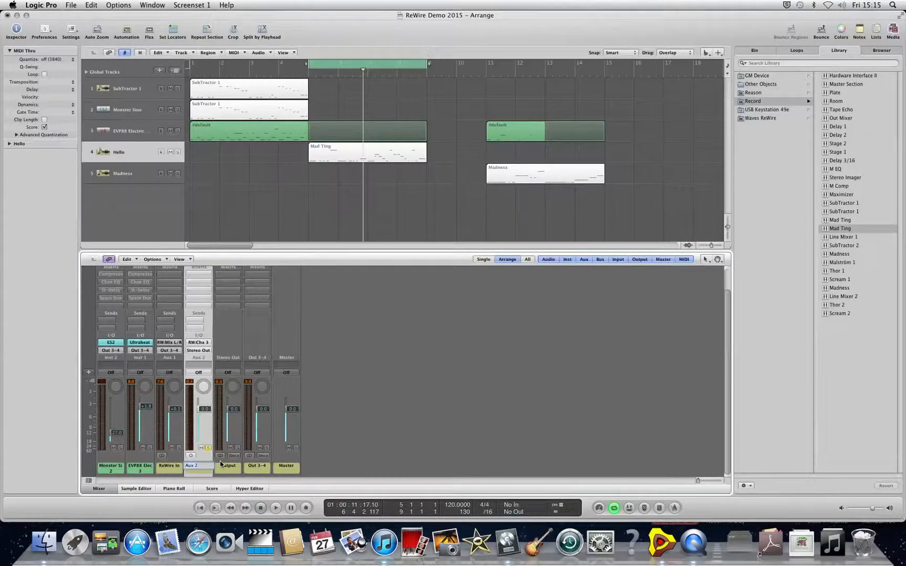
pyautogui.write('S')
pyautogui.press('BackSpace')
pyautogui.press('Return')
# Step: Lower the Subtractor channel strip's volume to about -2.1 dB while auditioning the loop, and stop playback
pyautogui.moveTo(204, 408); pyautogui.dragTo(204, 420)
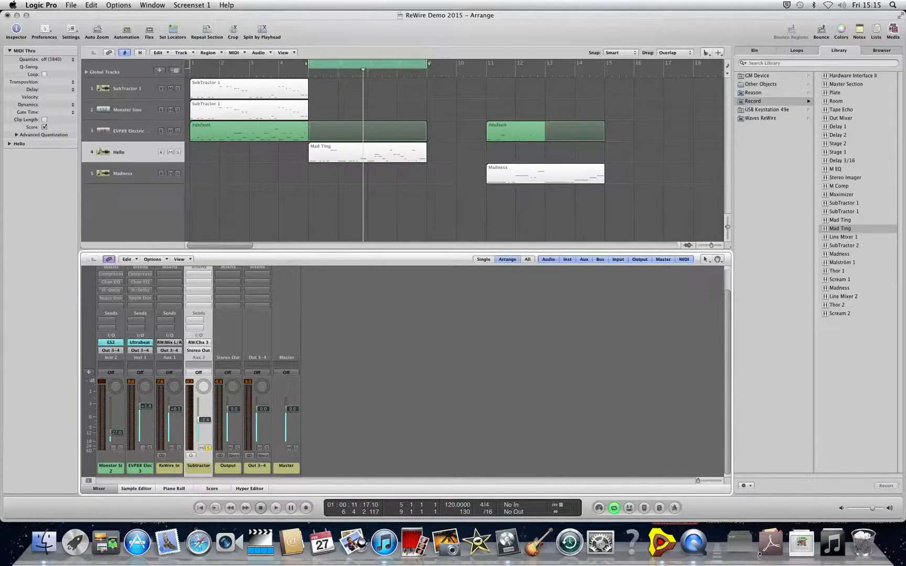
pyautogui.press('space')
pyautogui.moveTo(210, 427); pyautogui.dragTo(210, 420)
pyautogui.press('space')
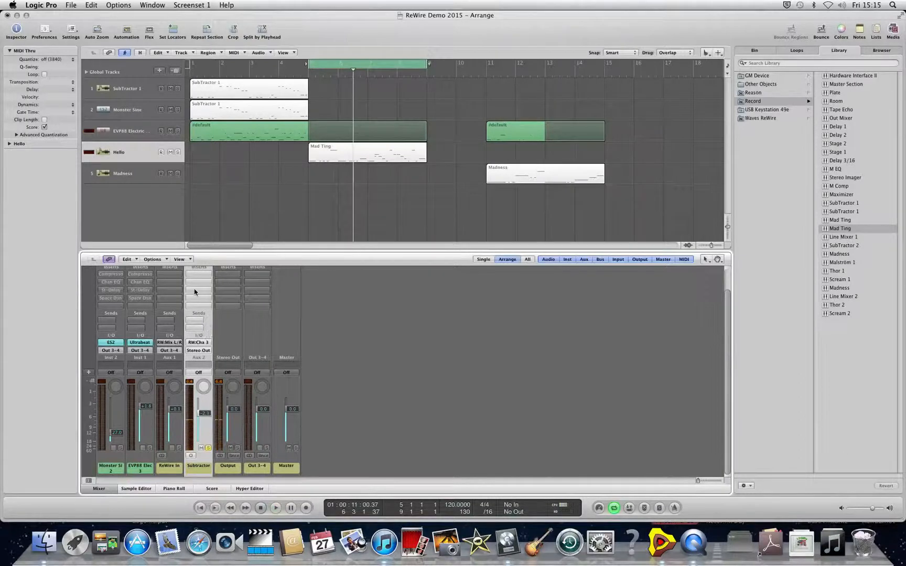
# Step: Insert the Native Instruments VC 76 Audio Units compressor on the Subtractor channel strip
pyautogui.click(201, 300)
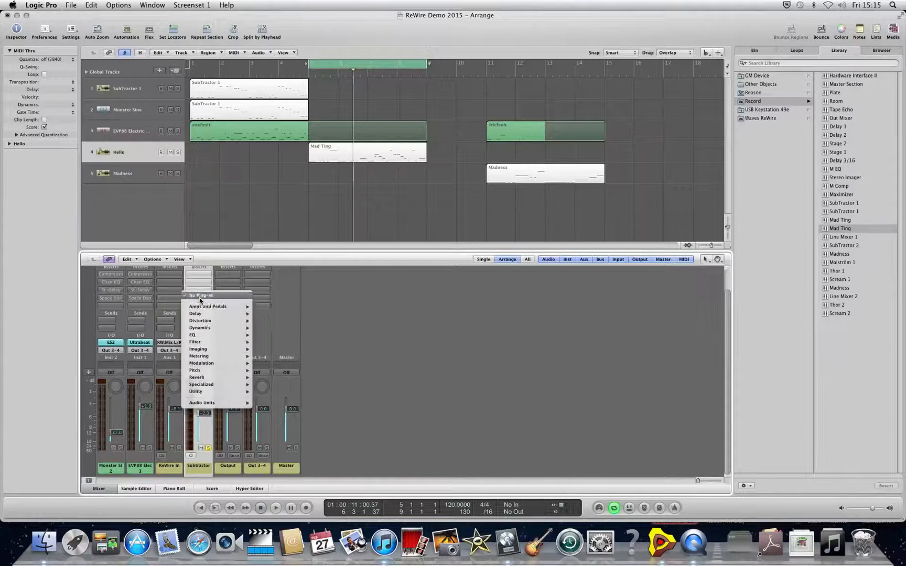
pyautogui.moveTo(227, 403)
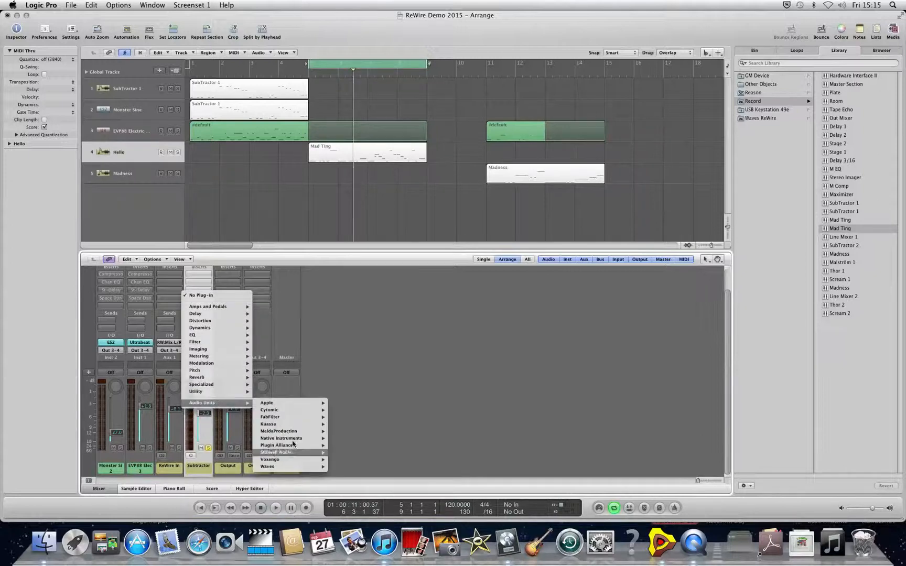
pyautogui.moveTo(292, 446)
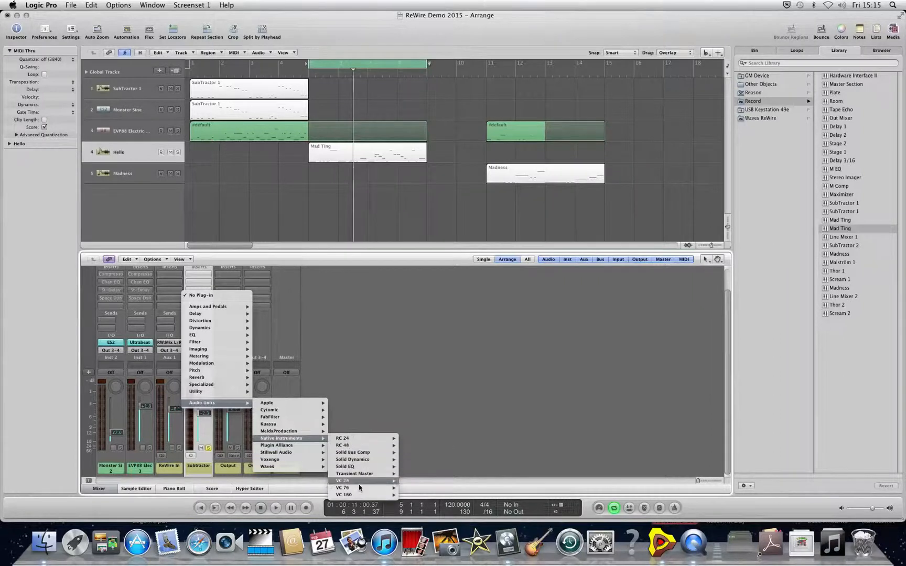
pyautogui.click(413, 488)
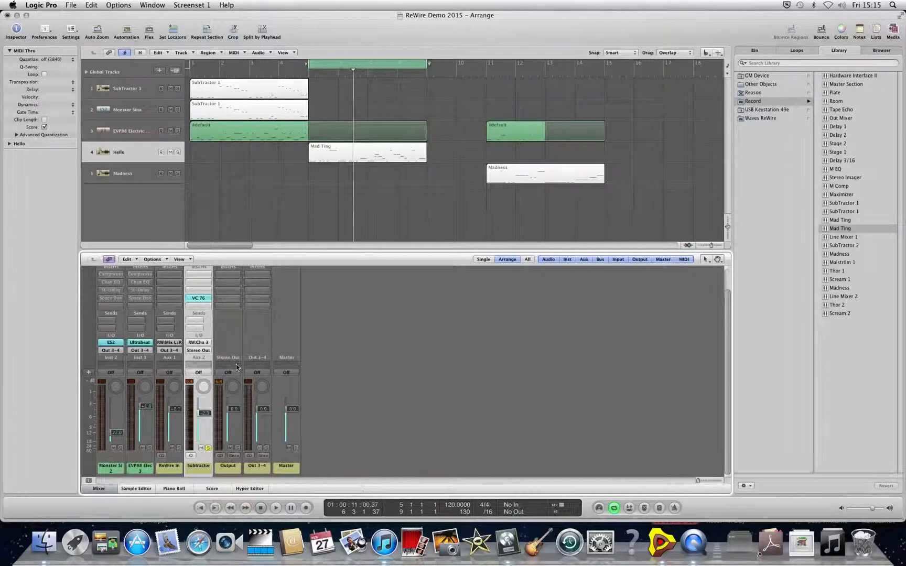
# Step: While auditioning the loop, move the VC 76 window off the track list and set input to 23.5, output to 20.2 and attack to 7.0
pyautogui.press('space')
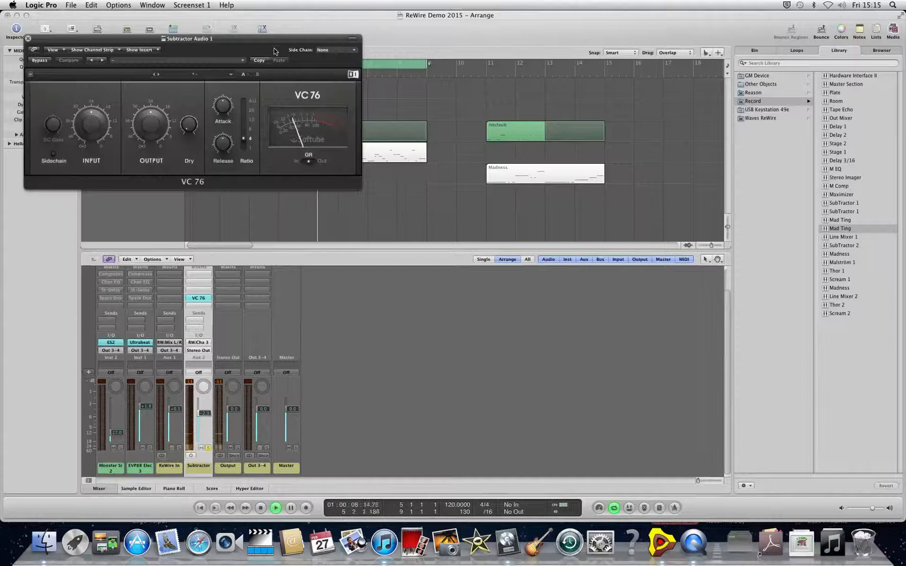
pyautogui.moveTo(343, 138); pyautogui.dragTo(675, 258)
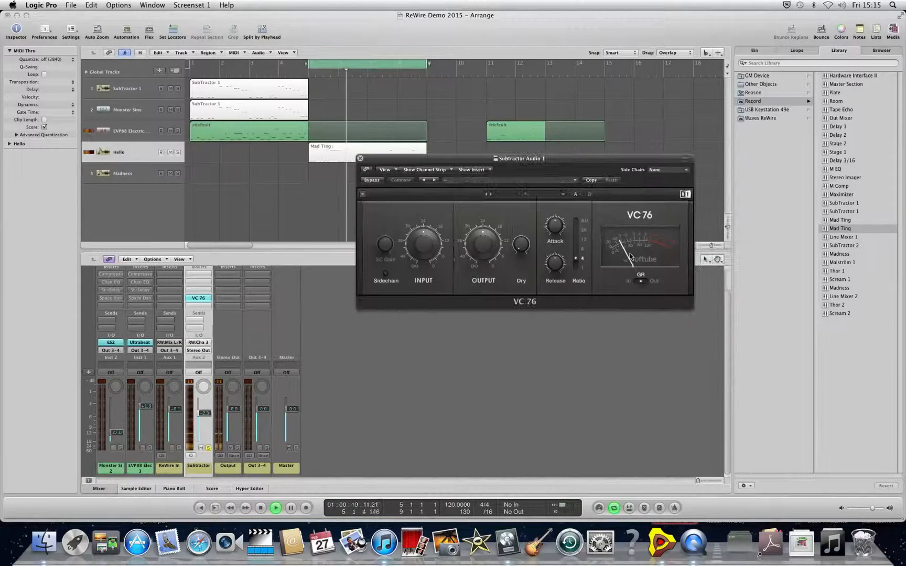
pyautogui.moveTo(426, 249); pyautogui.dragTo(426, 229)
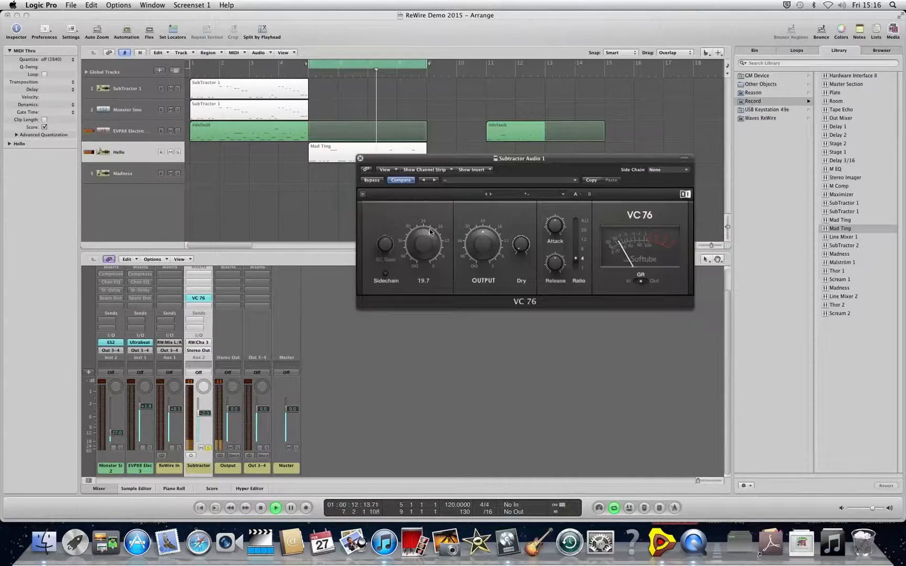
pyautogui.moveTo(477, 246); pyautogui.dragTo(477, 226)
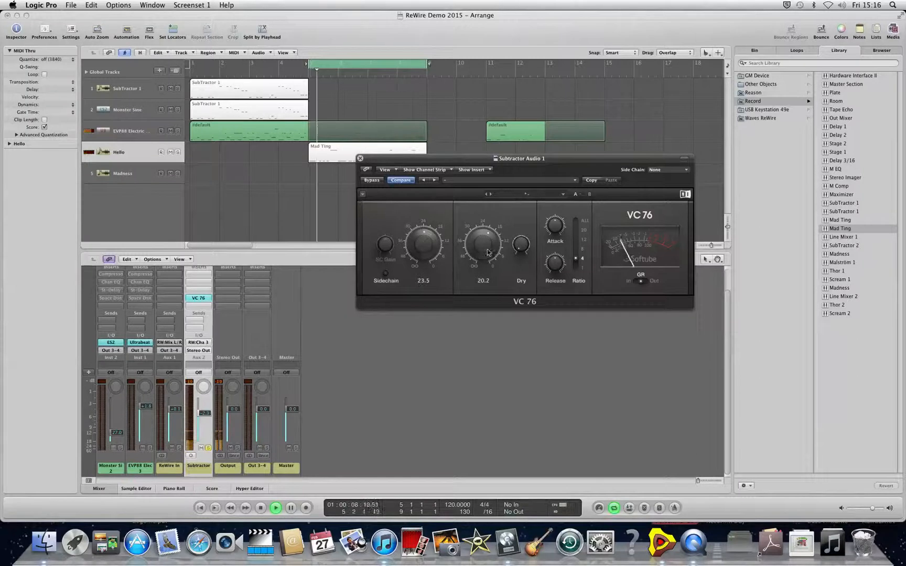
pyautogui.moveTo(556, 309); pyautogui.dragTo(528, 2)
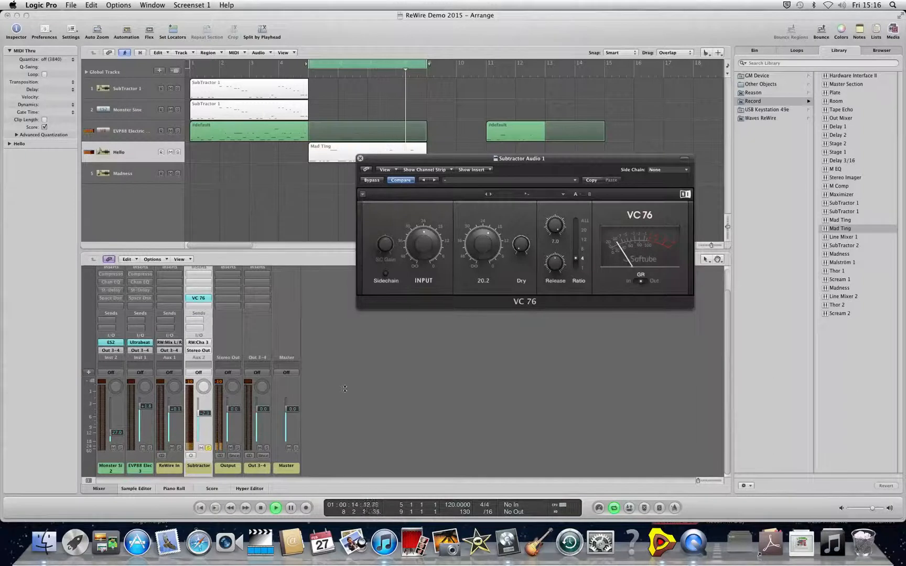
# Step: Insert the mono Bitcrusher distortion below the VC 76 on the Subtractor channel strip and place its window beside the mixer strips
pyautogui.click(200, 306)
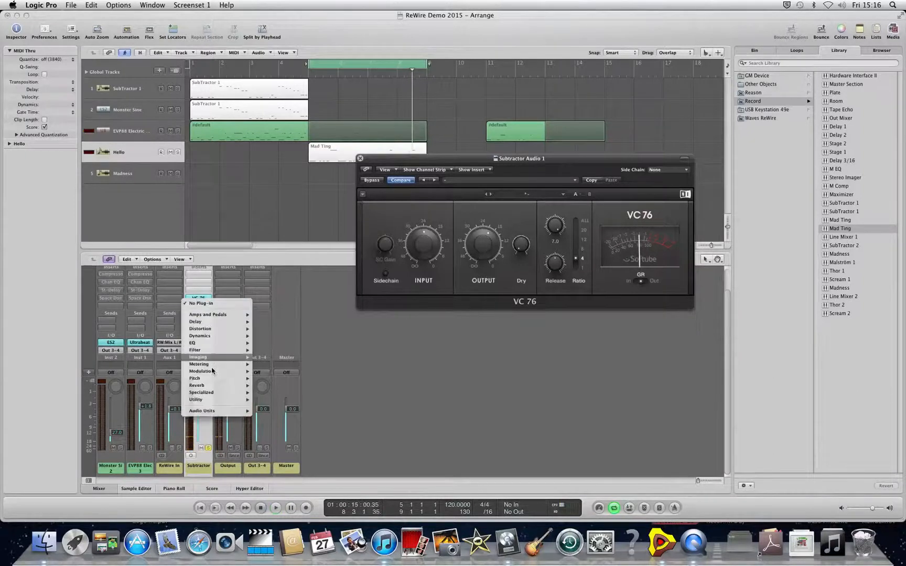
pyautogui.moveTo(213, 336)
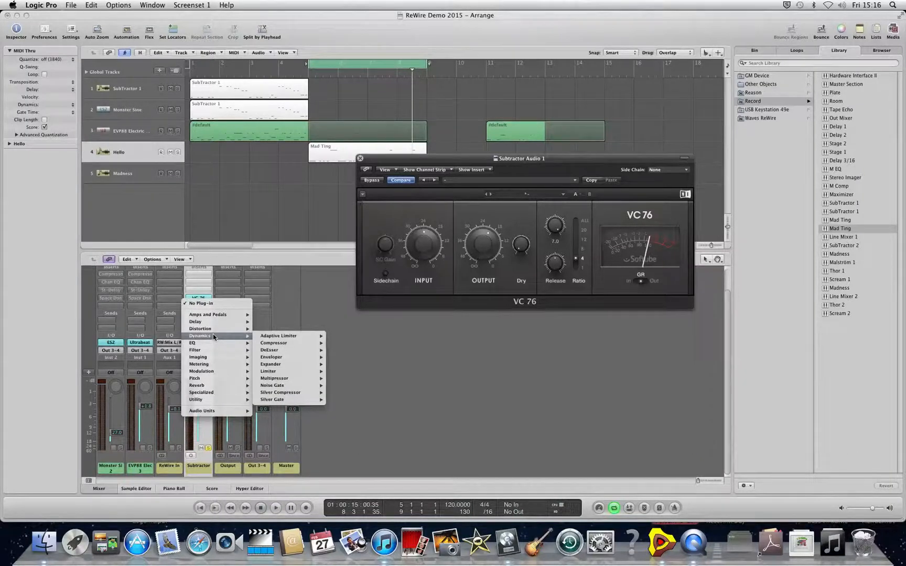
pyautogui.moveTo(294, 327)
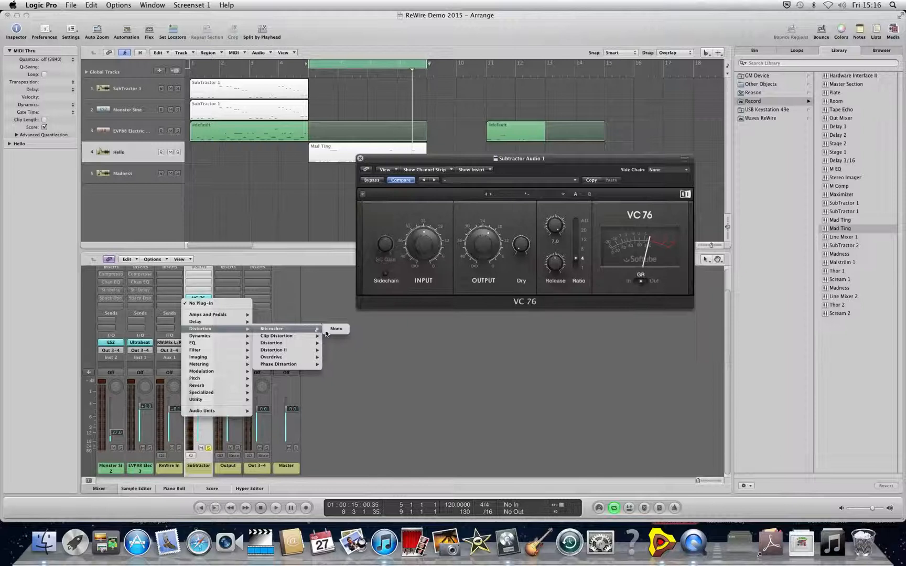
pyautogui.click(336, 334)
pyautogui.moveTo(129, 34); pyautogui.dragTo(387, 327)
# Step: While playing the loop, set Bitcrusher's drive to 8.5 dB, resolution to 4 bit, clip level to -4.6 dB, downsampling to 13x, and choose the third mode
pyautogui.press('space')
pyautogui.moveTo(299, 423); pyautogui.dragTo(301, 420)
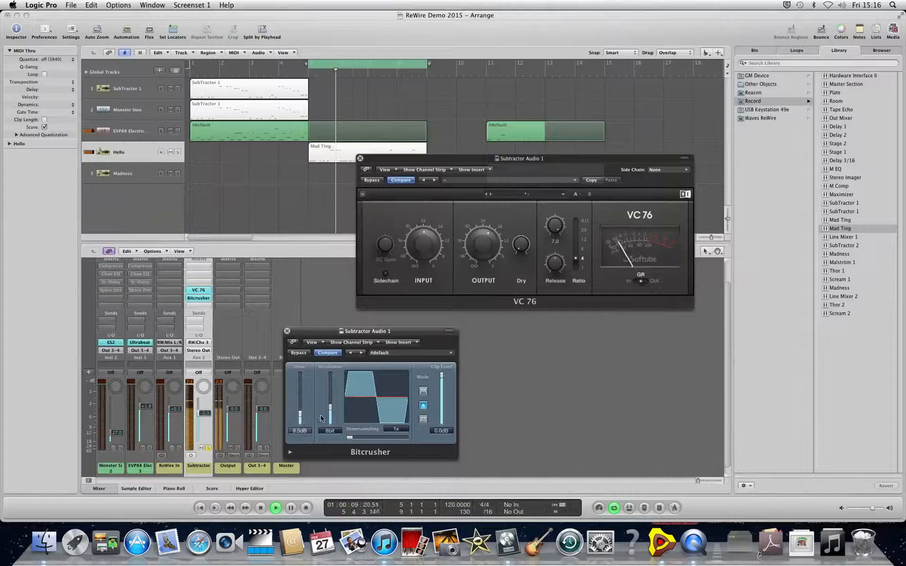
pyautogui.moveTo(442, 398); pyautogui.dragTo(442, 401)
pyautogui.moveTo(331, 408); pyautogui.dragTo(370, 432)
pyautogui.click(424, 420)
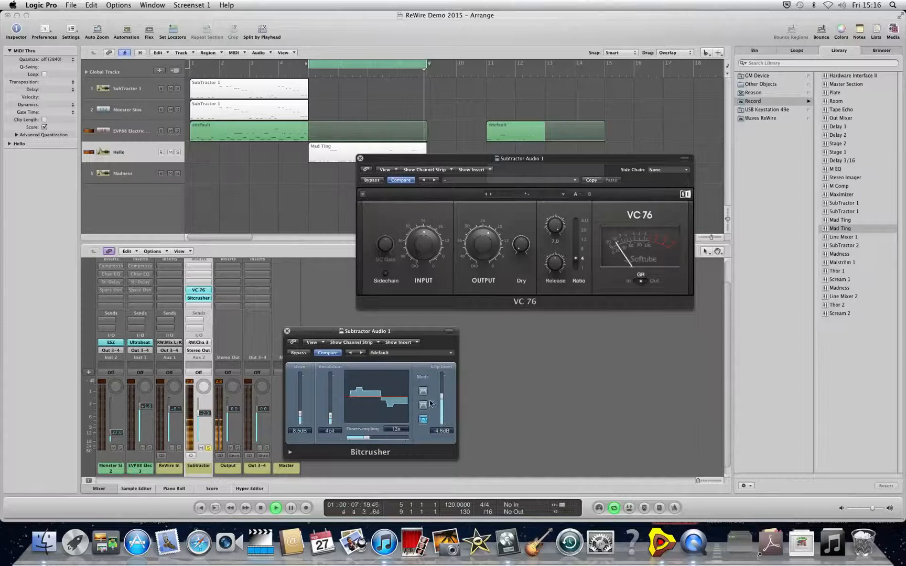
# Step: Refine the Bitcrusher with drive at 13.5 dB, clip level at -5.0 dB and downsampling at 10x
pyautogui.moveTo(301, 415); pyautogui.dragTo(301, 409)
pyautogui.moveTo(441, 397)
pyautogui.mouseDown()
pyautogui.moveTo(442, 410)
pyautogui.moveTo(441, 401)
pyautogui.mouseUp()
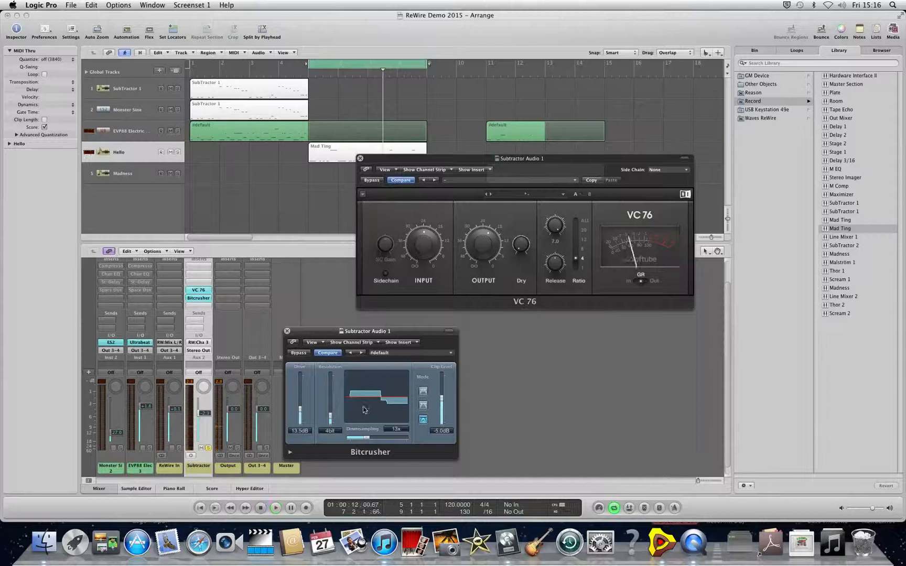
pyautogui.moveTo(366, 437); pyautogui.dragTo(362, 439)
# Step: Switch to Record and examine the SubTractor and Malström devices inside the Mad Ting combinator
pyautogui.click(651, 545)
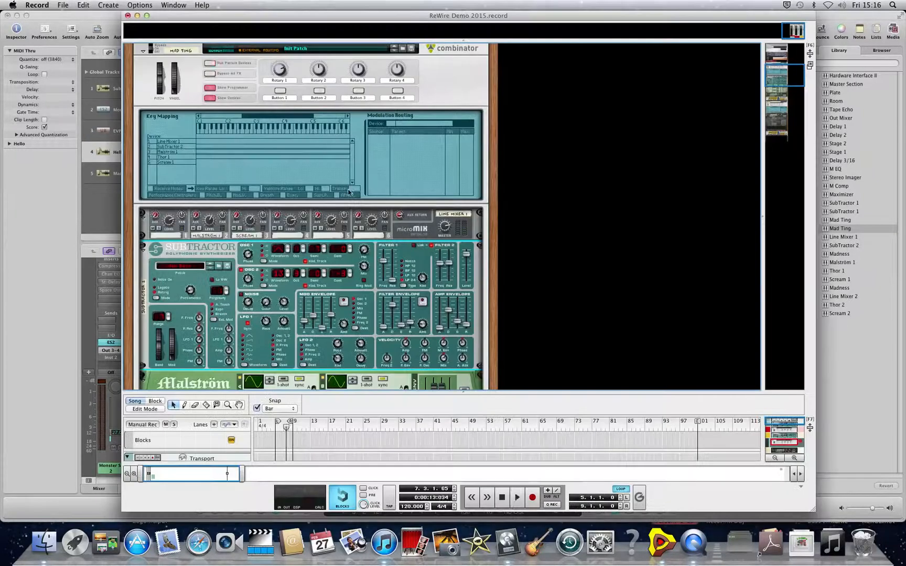
pyautogui.scroll(-3, 286, 298)
pyautogui.scroll(-1, 286, 299)
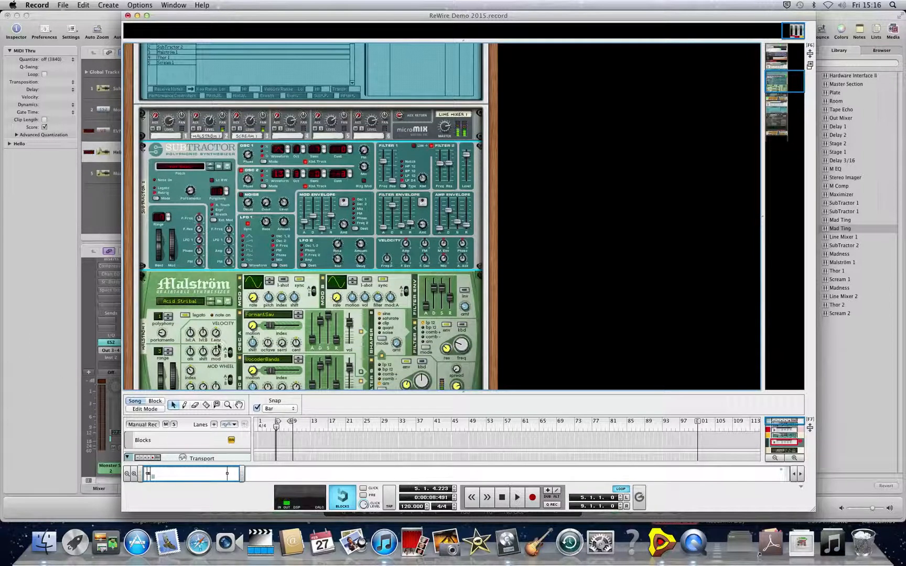
# Step: Return to Logic Pro, close the Bitcrusher window and slightly lower the Subtractor channel strip's volume
pyautogui.click(46, 338)
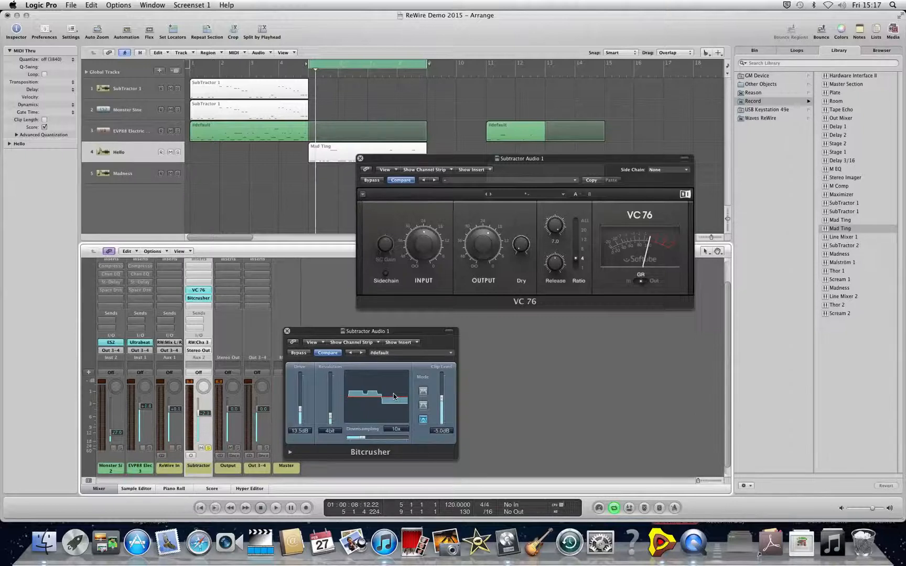
pyautogui.click(286, 331)
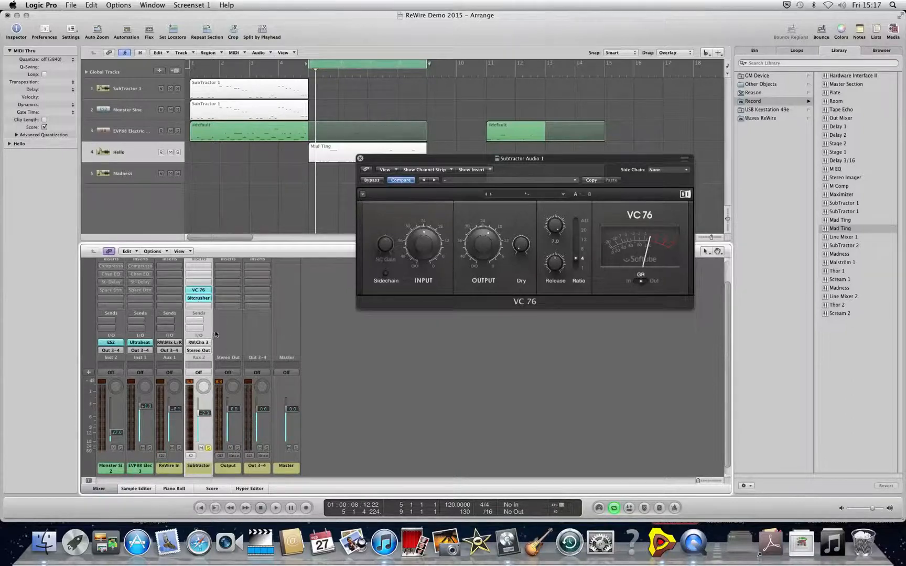
pyautogui.moveTo(204, 415); pyautogui.dragTo(204, 422)
# Step: Switch to Record and show the hardware interface and master section of the rack
pyautogui.click(650, 545)
pyautogui.scroll(5, 318, 145)
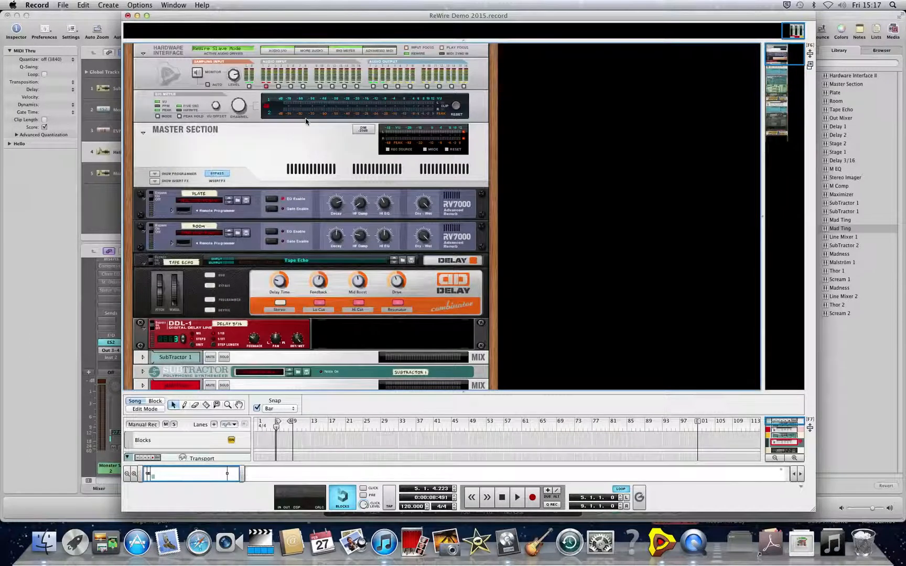